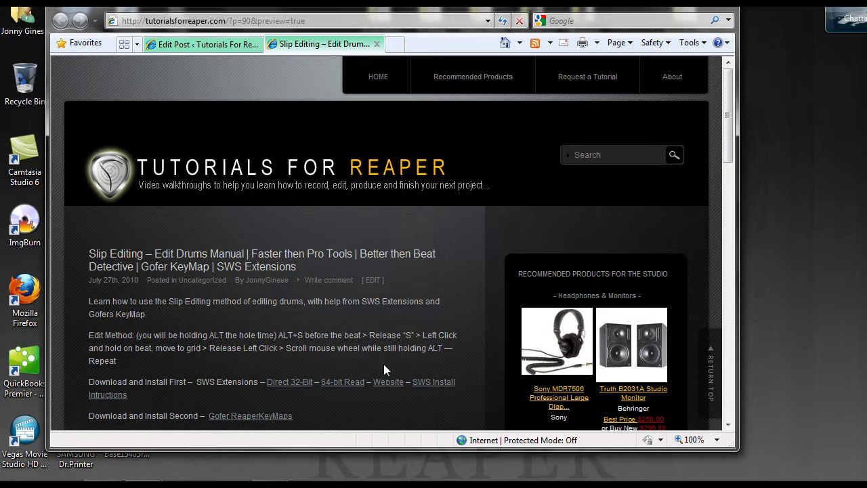
# Download the 32-bit SWS Extension installer and install it into C:\Program Files\REAPER\Plugins
pyautogui.click(302, 389)
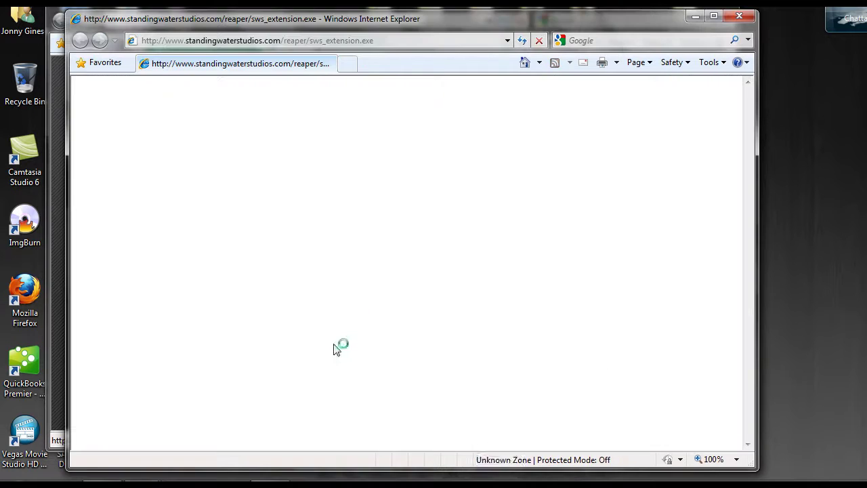
pyautogui.click(446, 252)
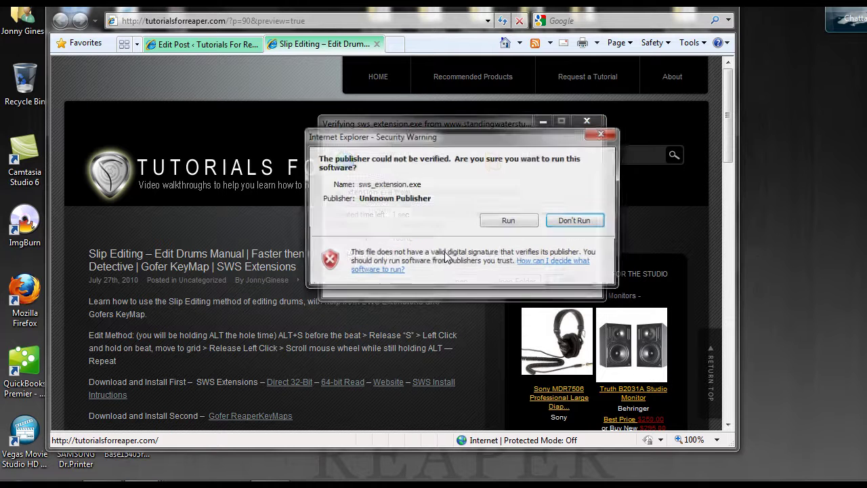
pyautogui.click(517, 220)
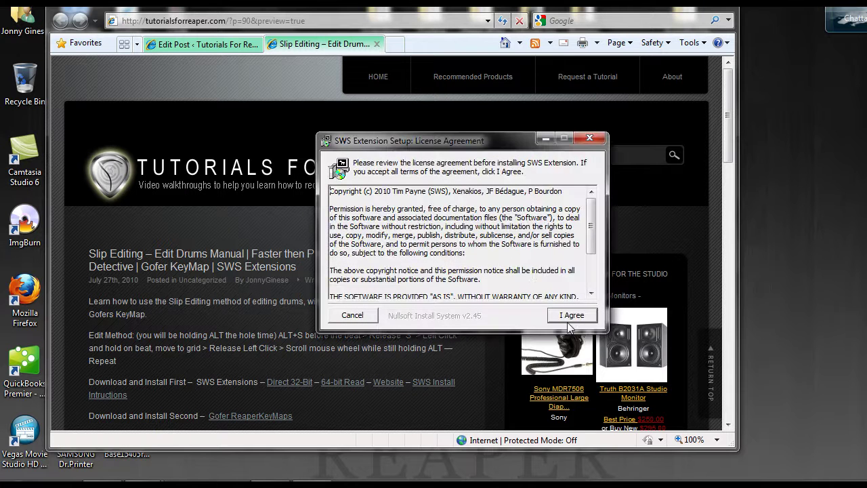
pyautogui.click(569, 316)
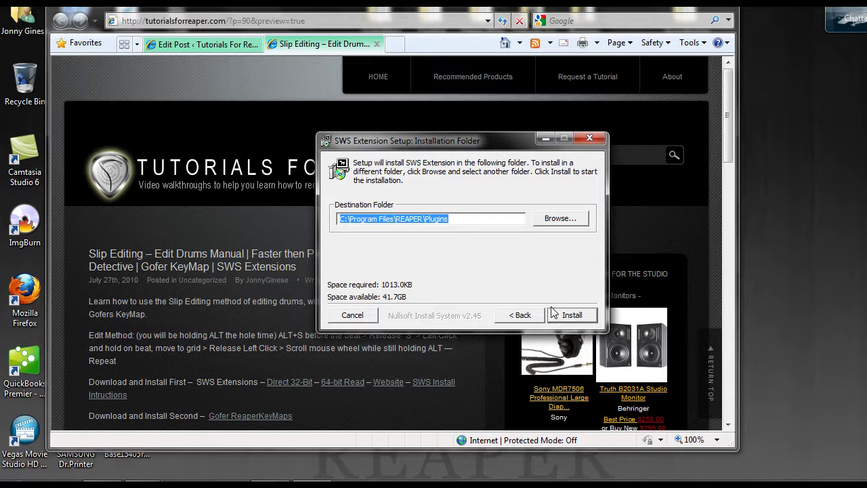
pyautogui.click(571, 316)
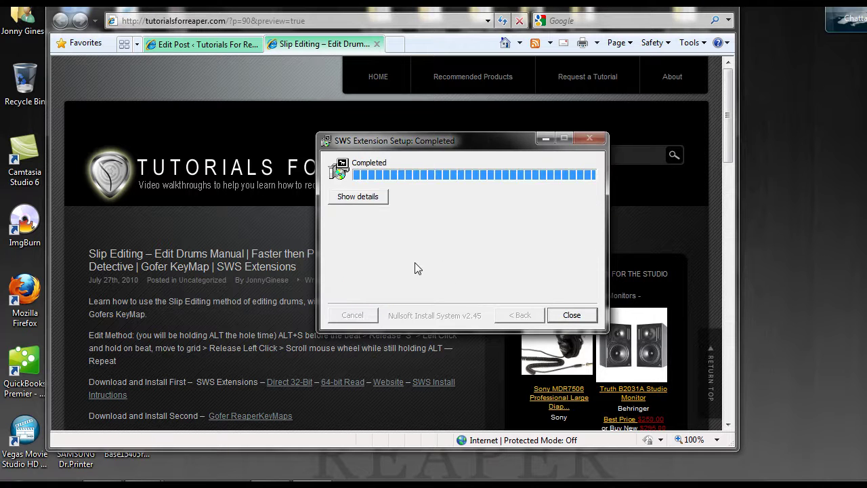
pyautogui.click(554, 313)
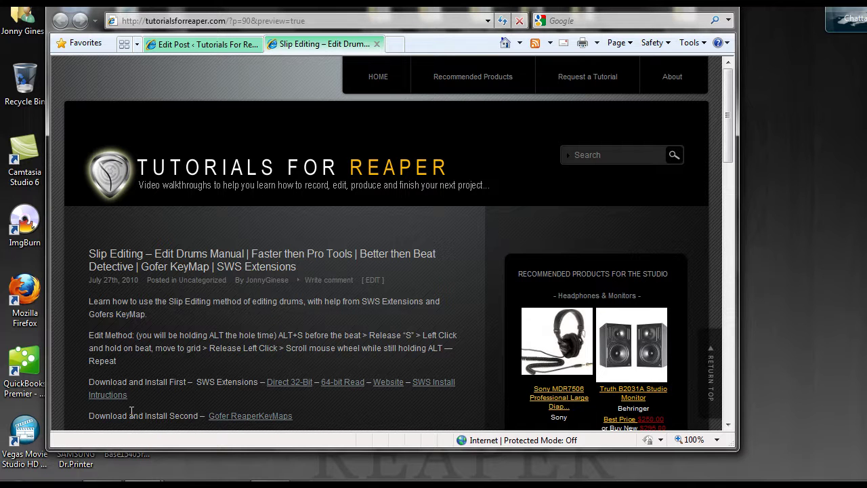
# Download the Gofer ReaperKeyMaps file and choose to save it to disk
pyautogui.click(246, 411)
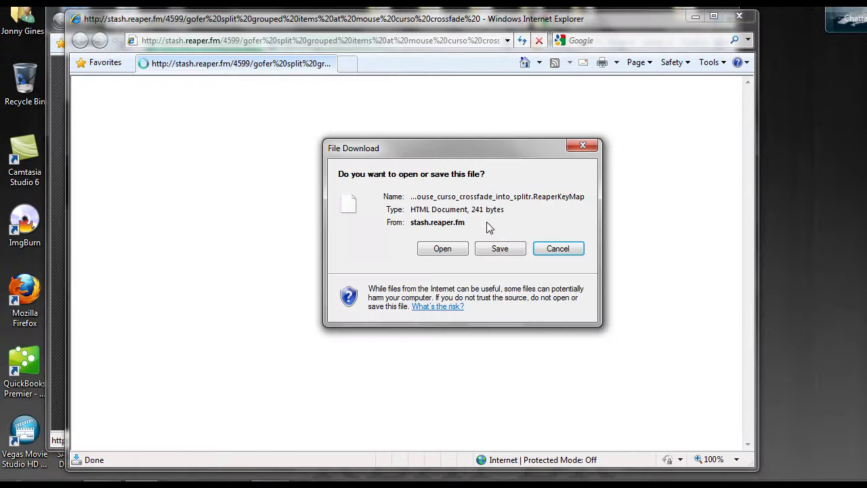
pyautogui.click(502, 250)
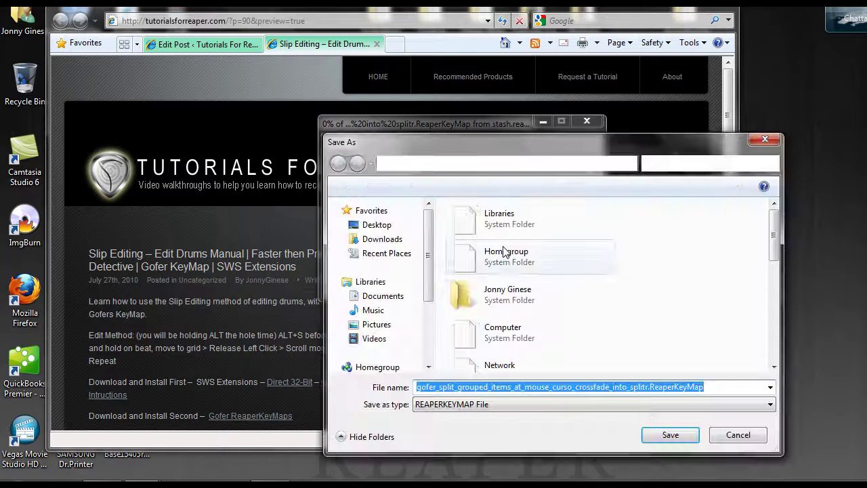
pyautogui.moveTo(459, 139); pyautogui.dragTo(316, 117)
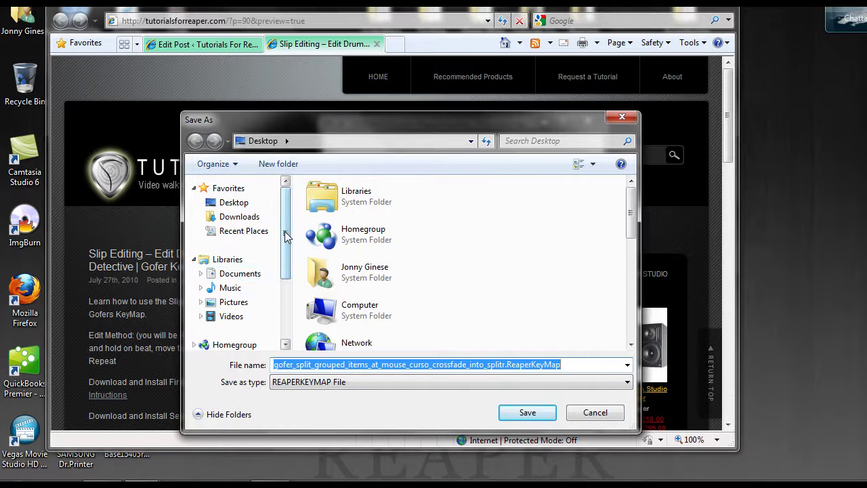
pyautogui.moveTo(285, 233); pyautogui.dragTo(283, 291)
# Browse the save window to C:\Program Files\REAPER\KeyMaps
pyautogui.click(252, 282)
pyautogui.click(332, 276)
pyautogui.doubleClick(332, 278)
pyautogui.click(332, 278)
pyautogui.scroll(-4, 339, 276)
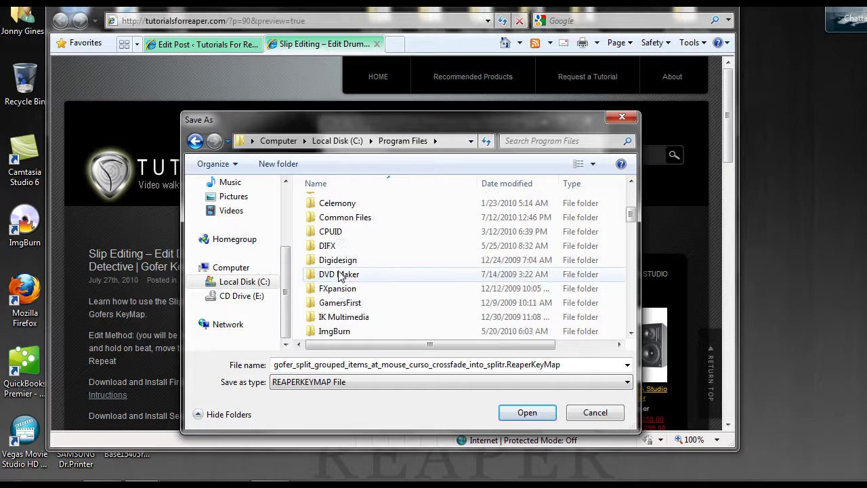
pyautogui.scroll(-5, 339, 277)
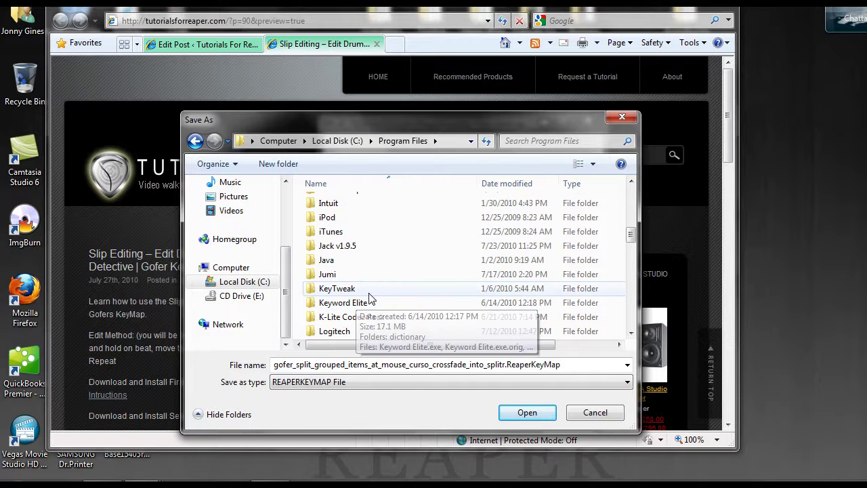
pyautogui.scroll(-9, 371, 298)
pyautogui.scroll(3, 359, 258)
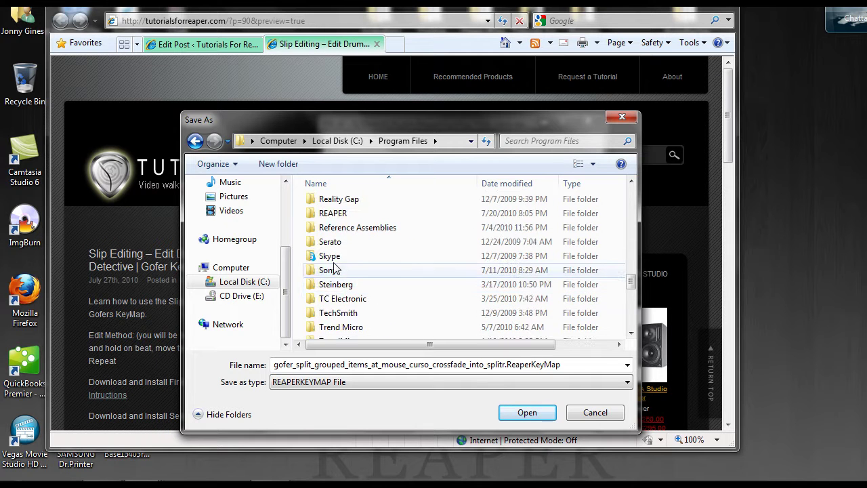
pyautogui.doubleClick(337, 213)
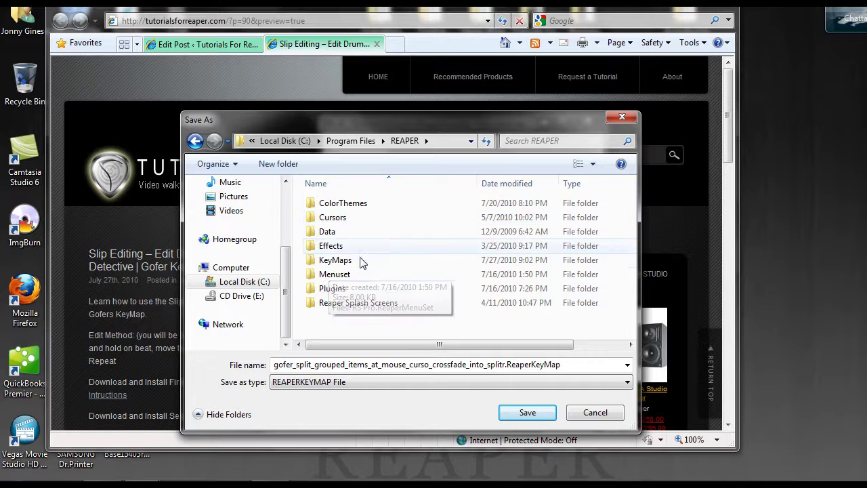
pyautogui.doubleClick(337, 260)
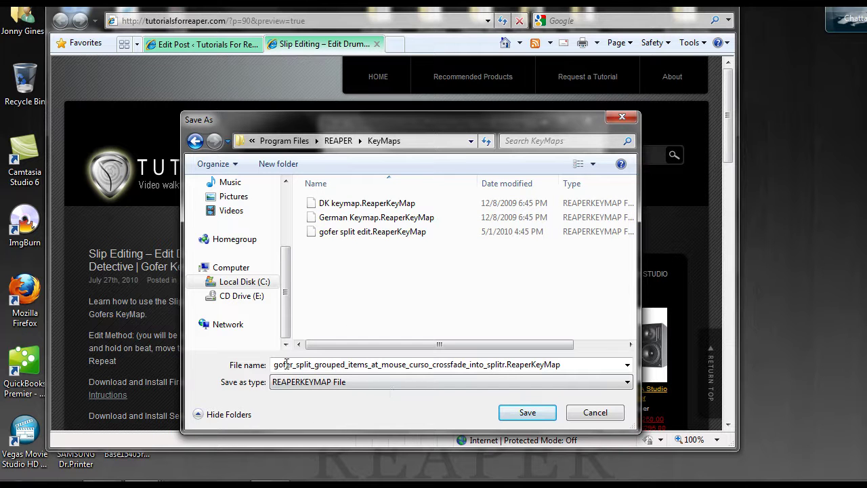
# Save the keymap as gofer split edit.ReaperKeyMap, replacing the existing file
pyautogui.click(370, 237)
pyautogui.click(554, 412)
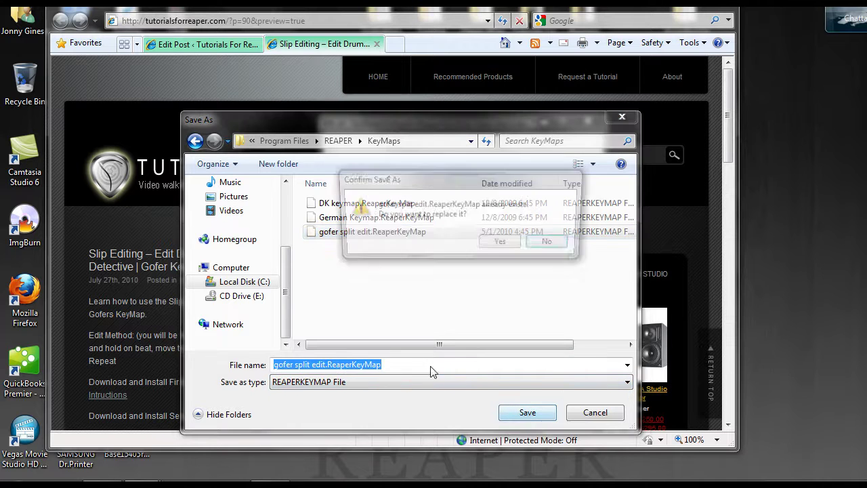
pyautogui.click(502, 244)
pyautogui.click(565, 278)
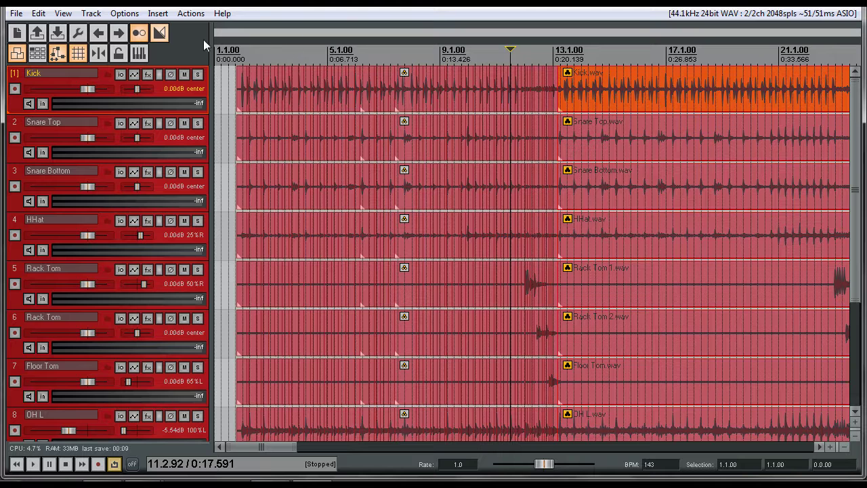
# Select the 'Custom: split at mouse cursor, crossfade into split' action in the action list
pyautogui.click(191, 13)
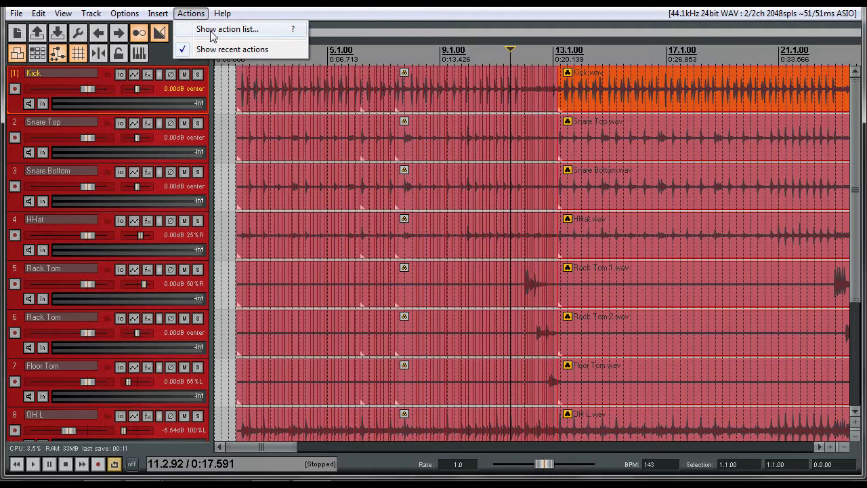
pyautogui.click(203, 29)
pyautogui.moveTo(461, 105); pyautogui.dragTo(260, 107)
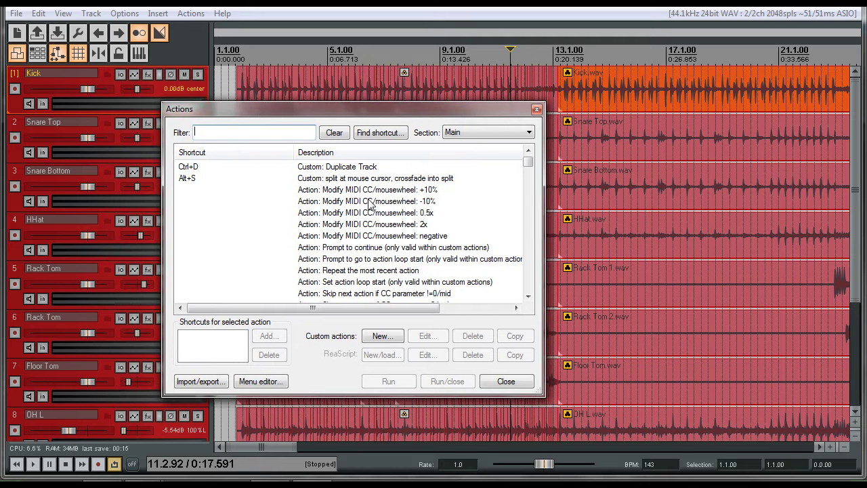
pyautogui.click(325, 180)
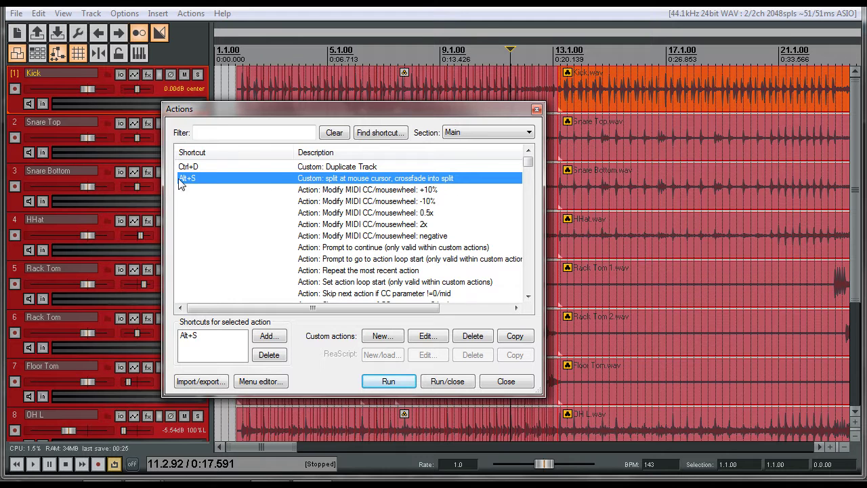
# Assign Alt+S as that action's shortcut and close the action list
pyautogui.click(269, 336)
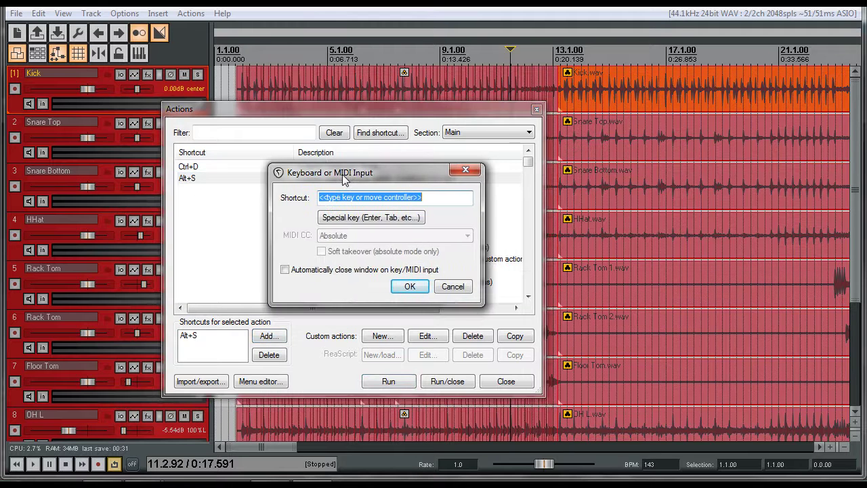
pyautogui.click(332, 201)
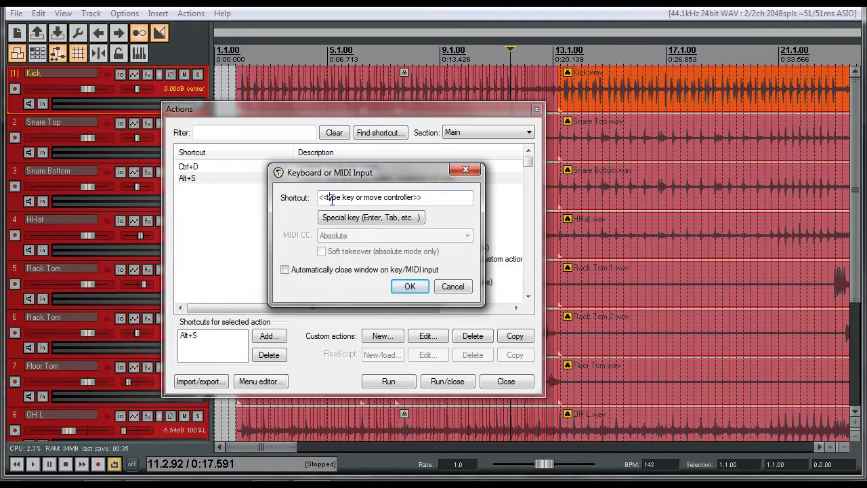
pyautogui.hotkey('alt', 's')
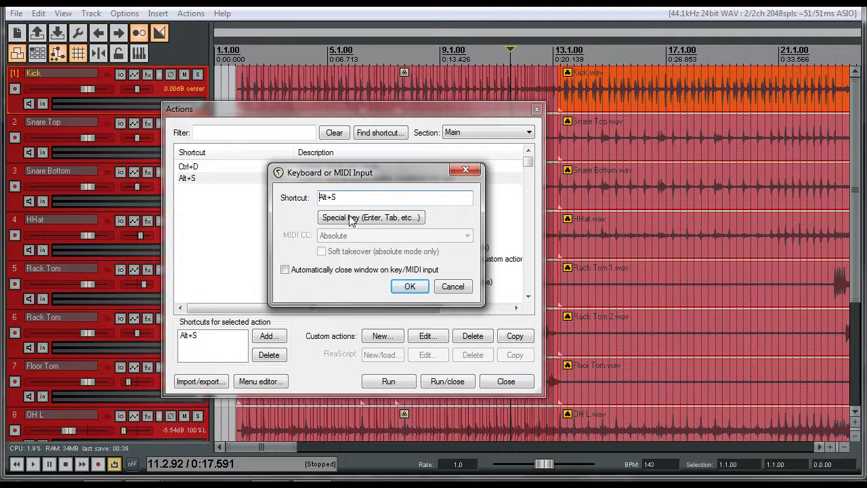
pyautogui.click(410, 291)
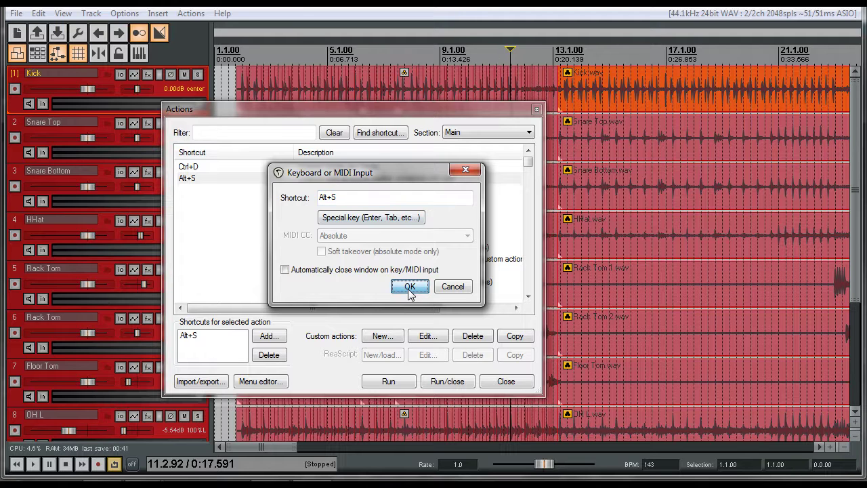
pyautogui.moveTo(378, 109); pyautogui.dragTo(349, 107)
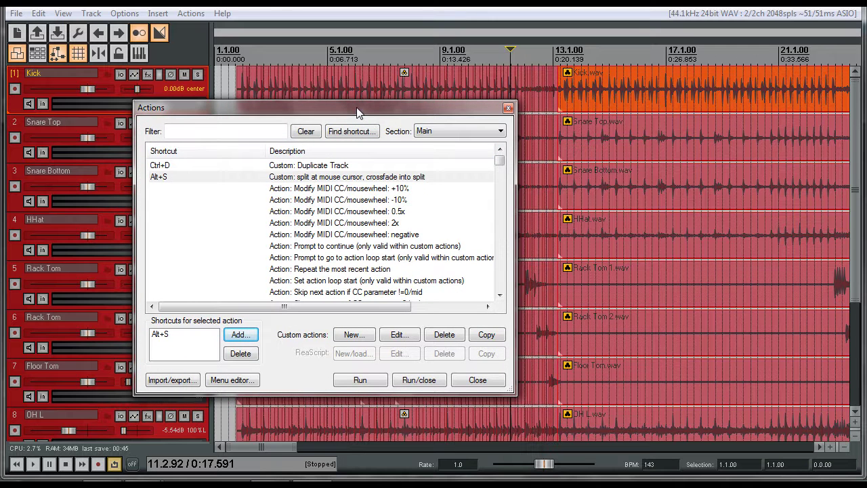
pyautogui.click(478, 380)
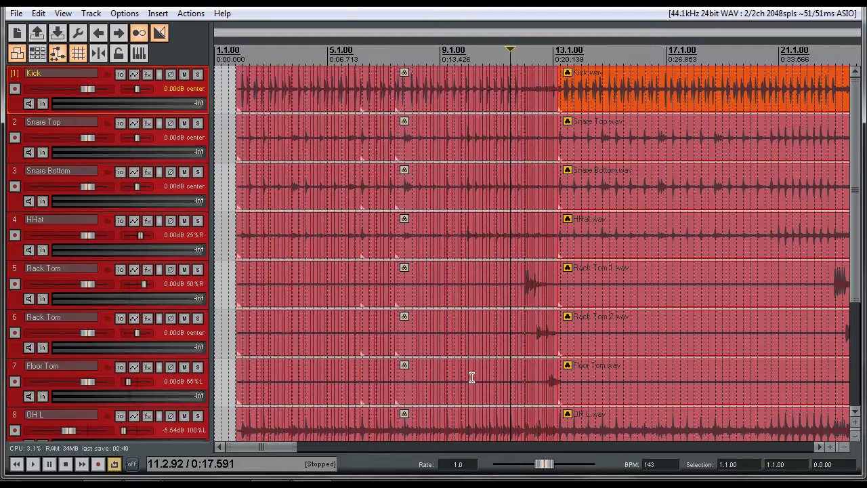
# Select all the drum tracks from Kick down to Room
pyautogui.click(584, 107)
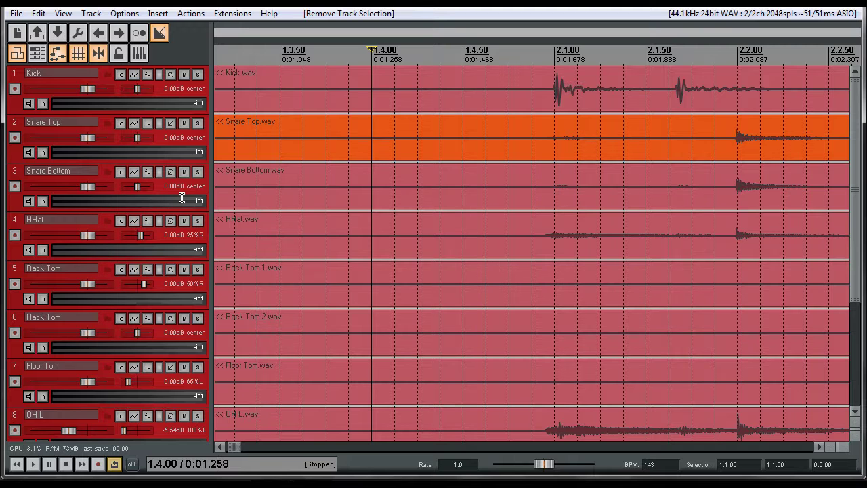
pyautogui.scroll(-3, 167, 183)
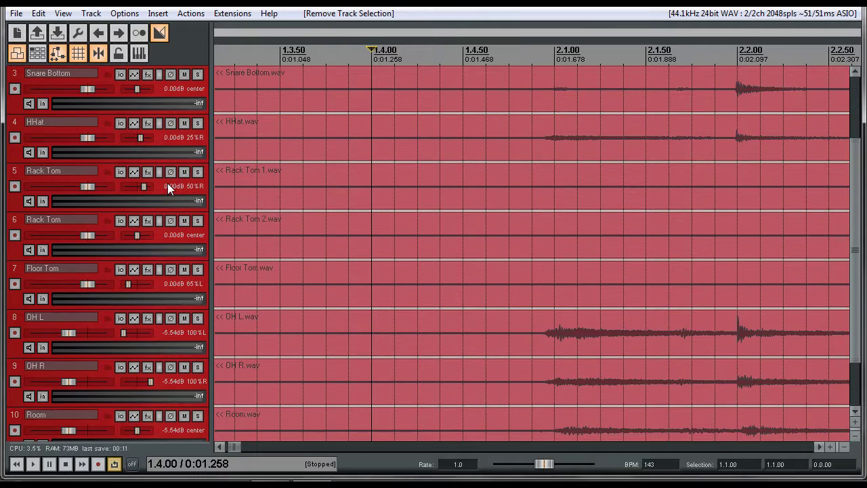
pyautogui.scroll(1, 168, 180)
pyautogui.scroll(-4, 453, 160)
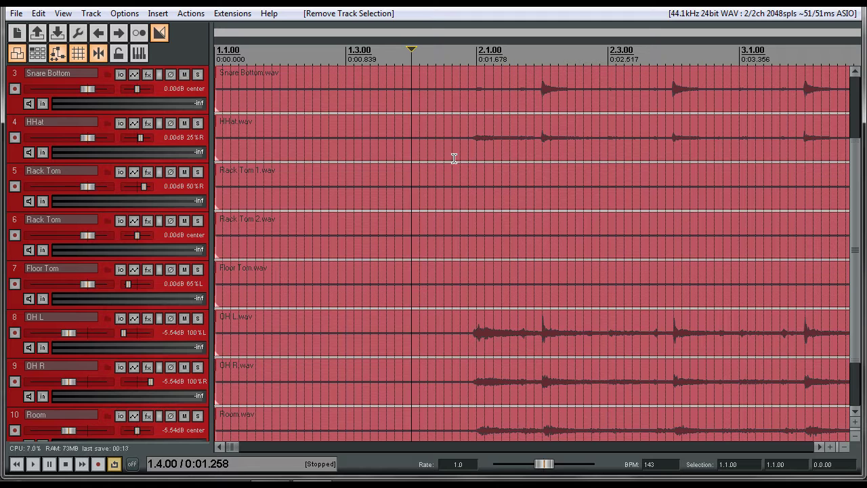
pyautogui.scroll(2, 144, 212)
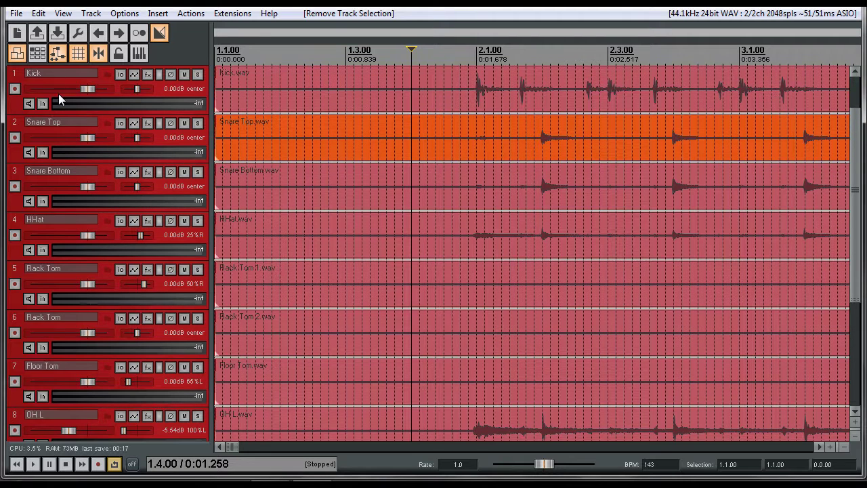
pyautogui.scroll(-3, 92, 218)
pyautogui.scroll(3, 81, 332)
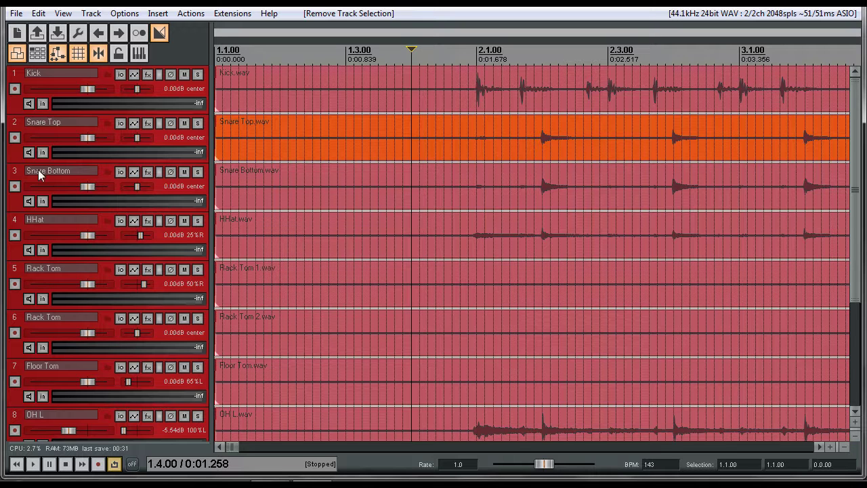
pyautogui.click(15, 112)
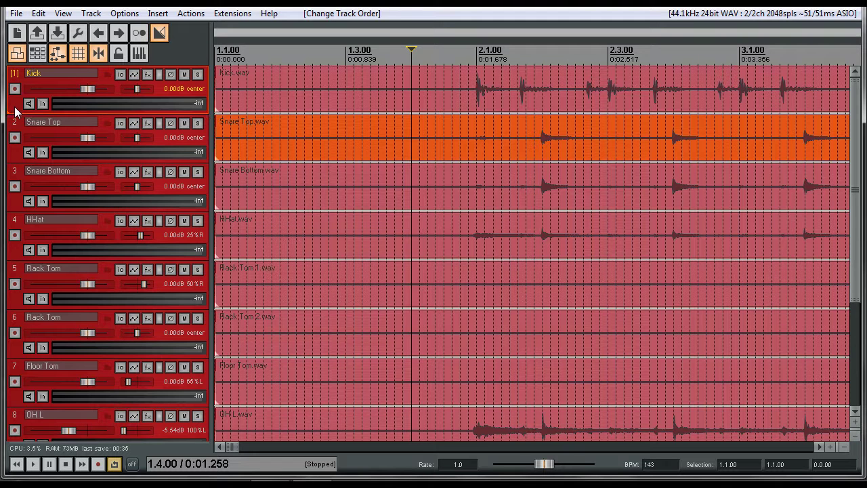
pyautogui.scroll(-3, 47, 181)
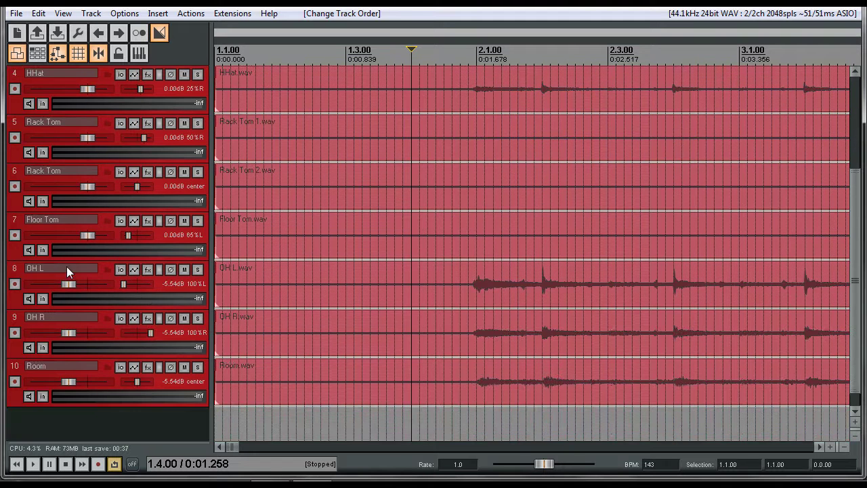
pyautogui.keyDown('shift'); pyautogui.click(17, 404); pyautogui.keyUp('shift')
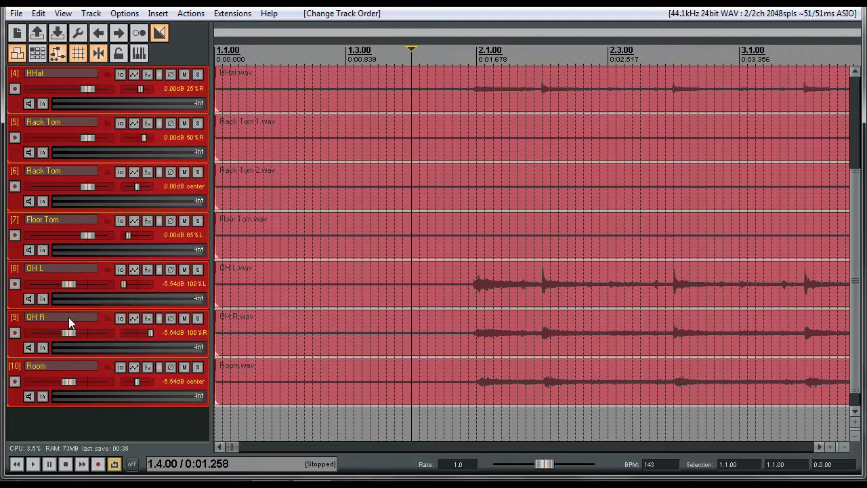
pyautogui.scroll(3, 71, 313)
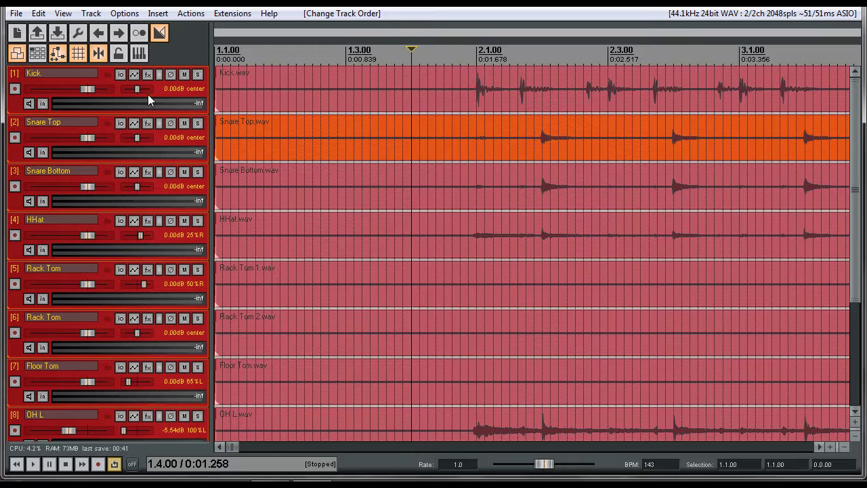
# Select every media item with Ctrl+A and group them all with Ctrl+G
pyautogui.click(239, 85)
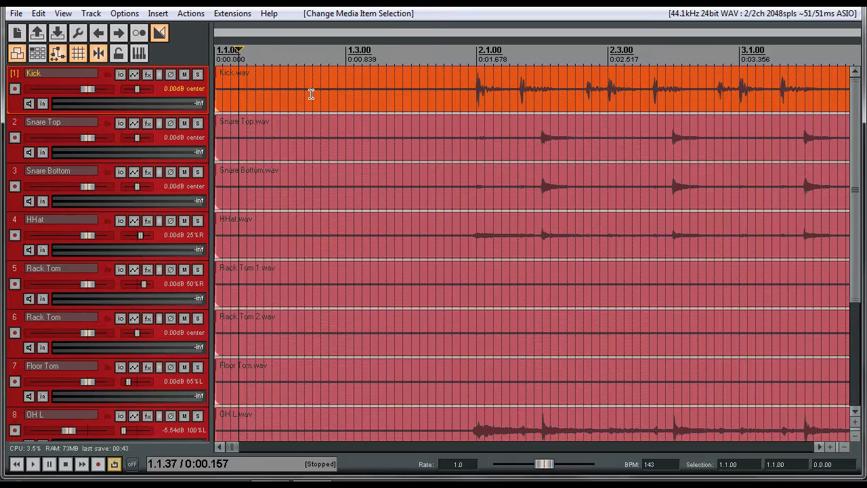
pyautogui.scroll(-4, 314, 92)
pyautogui.scroll(4, 315, 93)
pyautogui.moveTo(856, 114); pyautogui.dragTo(861, 224)
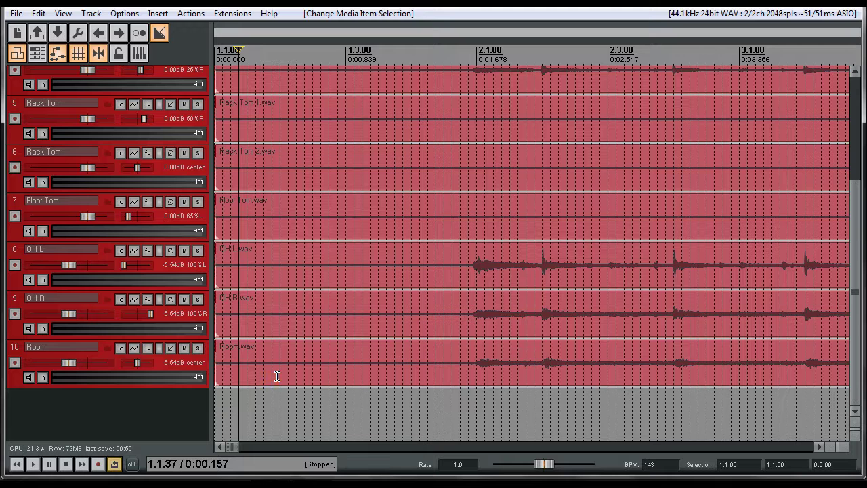
pyautogui.hotkey('ctrl', 'a')
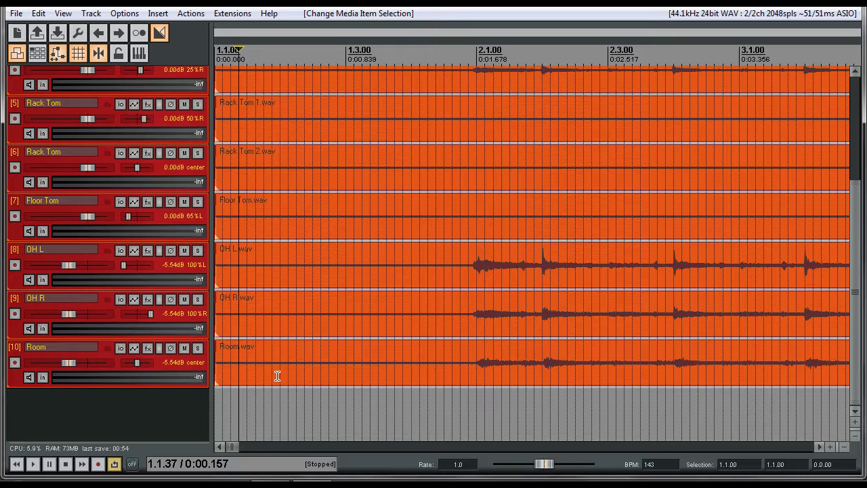
pyautogui.hotkey('ctrl', 'g')
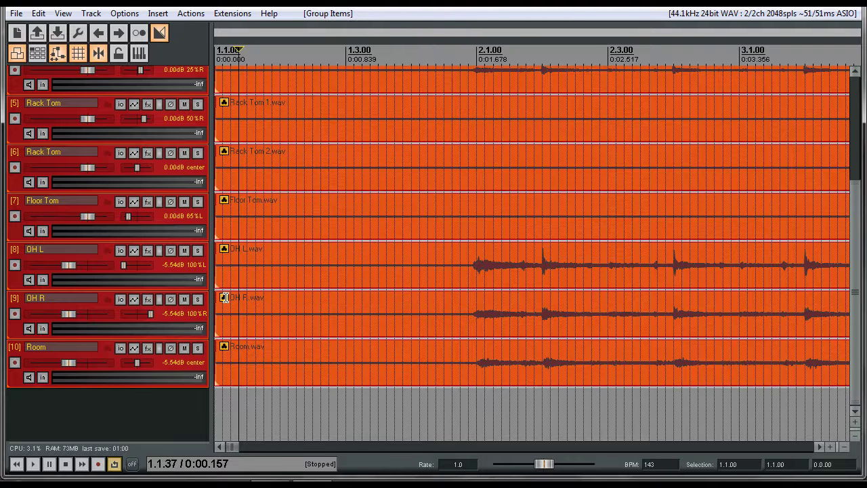
# Trim the silent lead-in so all grouped drum items start at 1.4.00
pyautogui.click(191, 412)
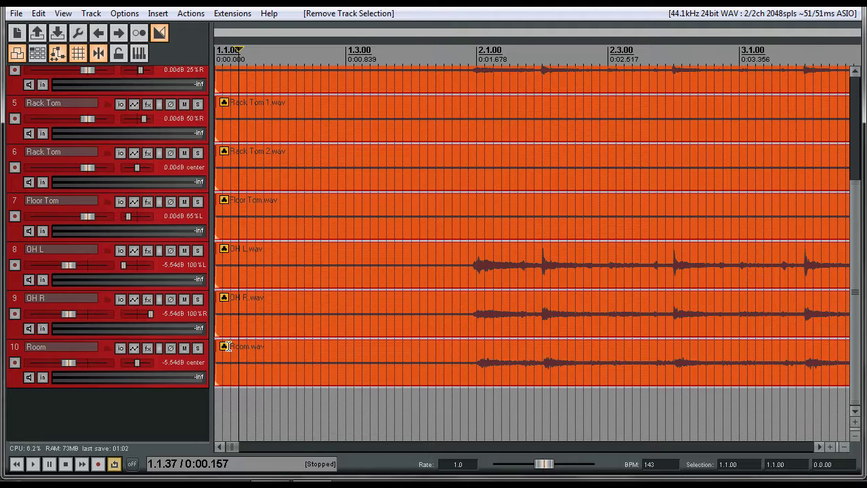
pyautogui.click(268, 364)
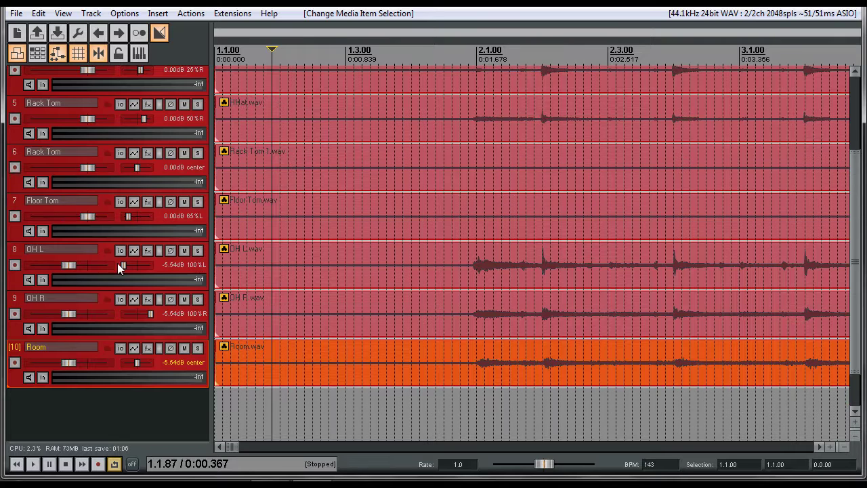
pyautogui.scroll(3, 123, 257)
pyautogui.moveTo(217, 86); pyautogui.dragTo(420, 73)
pyautogui.click(395, 49)
pyautogui.scroll(-2, 403, 122)
# Play back the trimmed drums, then select the Kick item at the first hit
pyautogui.press('space')
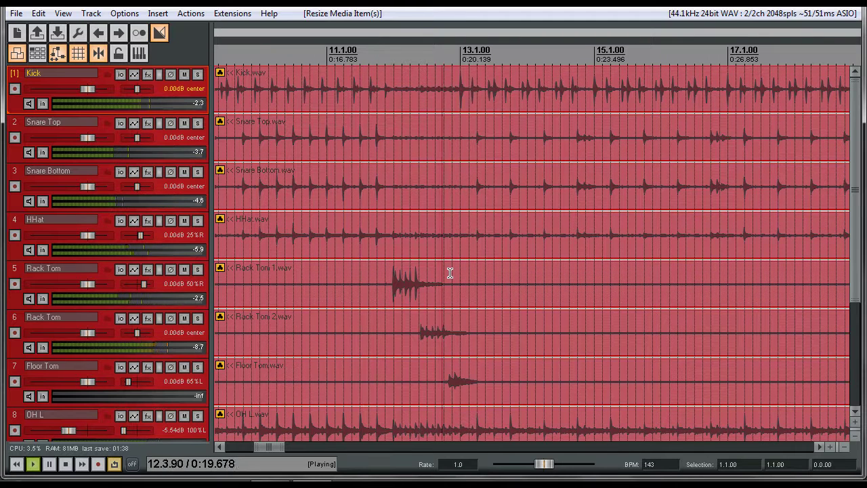
pyautogui.press('space')
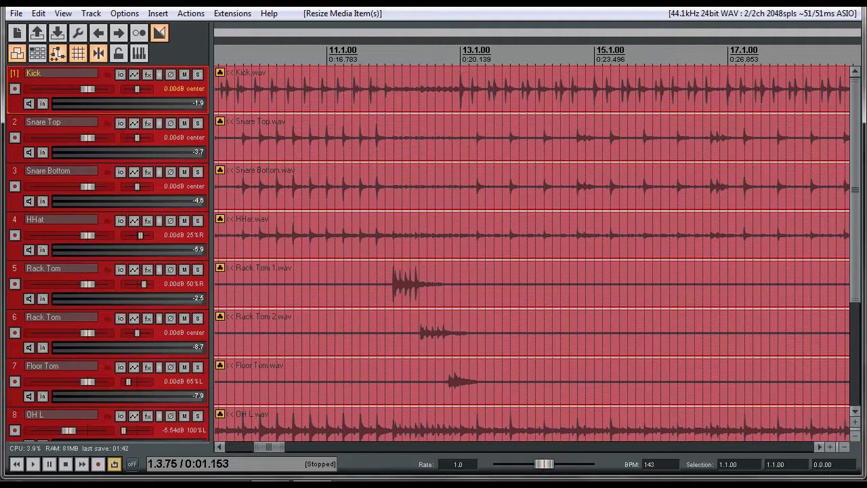
pyautogui.hscroll(-10, 288, 316)
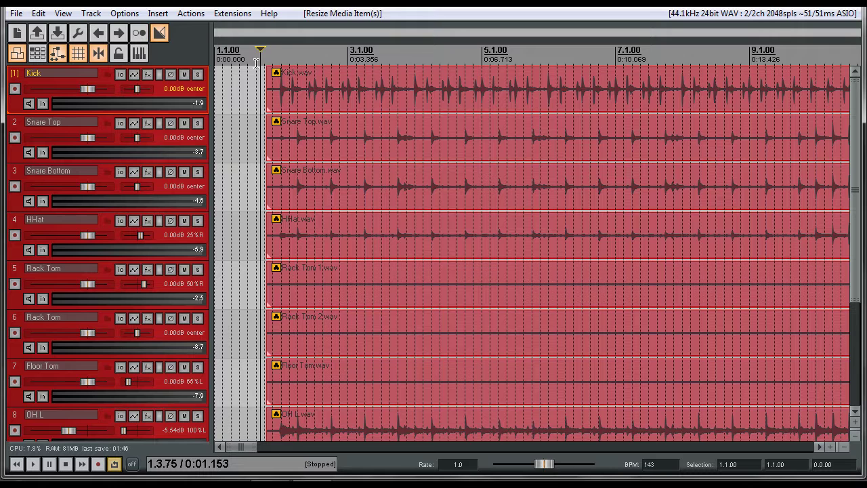
pyautogui.click(280, 82)
# Change the arrange grid from 1/8 to 1/16 and deselect the Snare Top item
pyautogui.scroll(5, 288, 106)
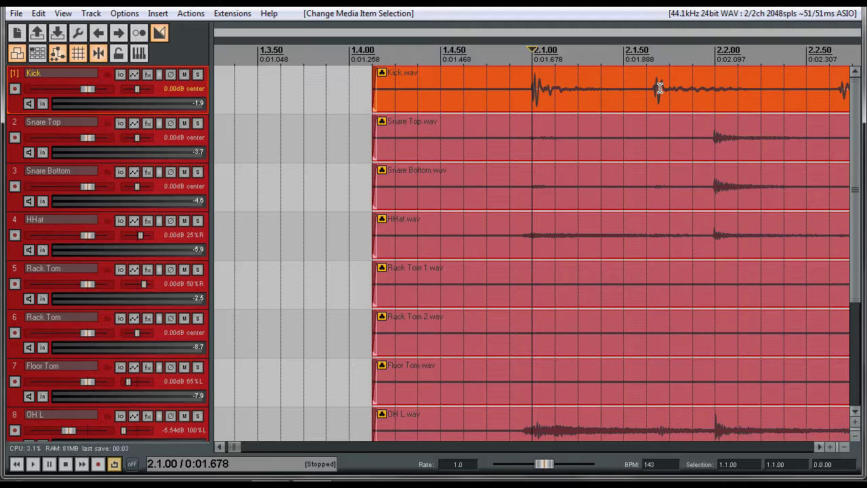
pyautogui.click(717, 141)
pyautogui.rightClick(348, 100)
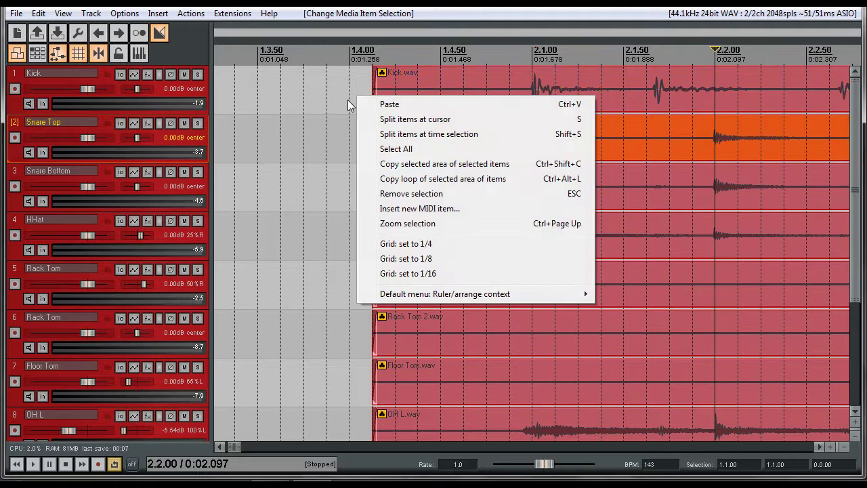
pyautogui.rightClick(313, 76)
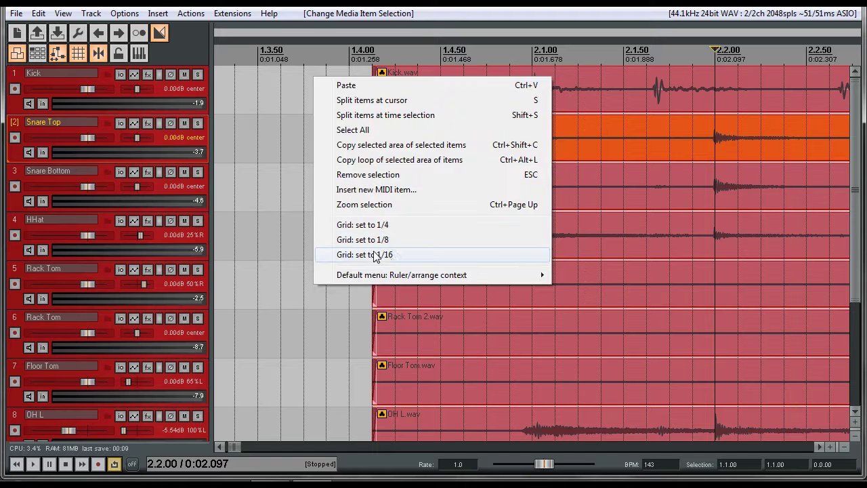
pyautogui.click(389, 239)
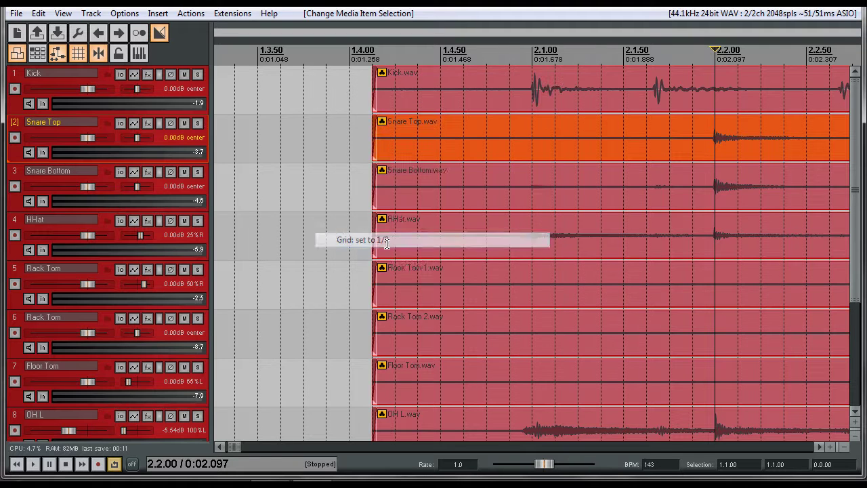
pyautogui.rightClick(322, 156)
pyautogui.click(398, 334)
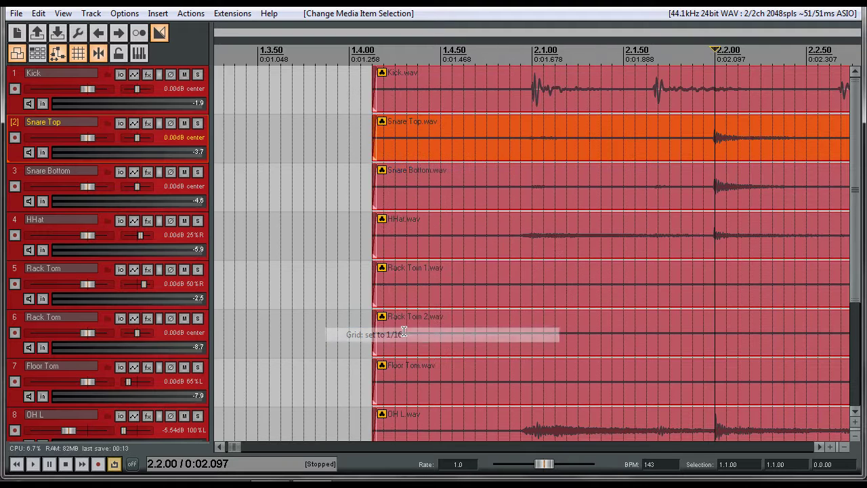
pyautogui.click(305, 102)
pyautogui.rightClick(295, 112)
pyautogui.click(260, 100)
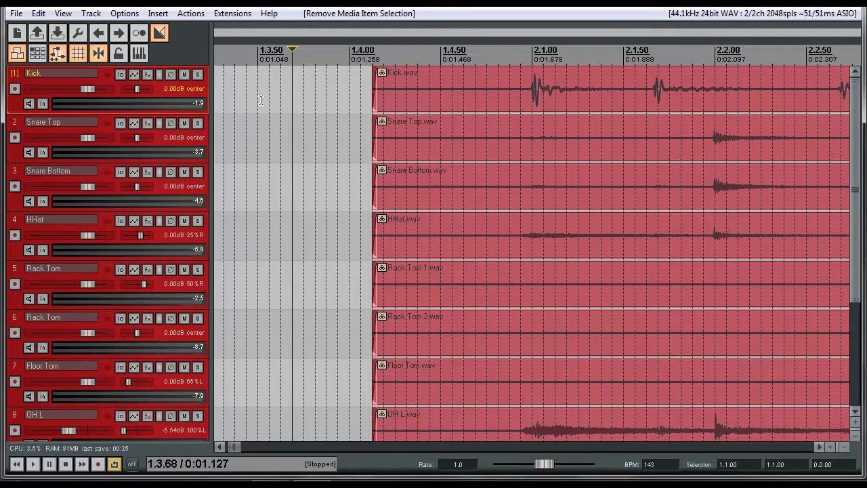
pyautogui.rightClick(79, 54)
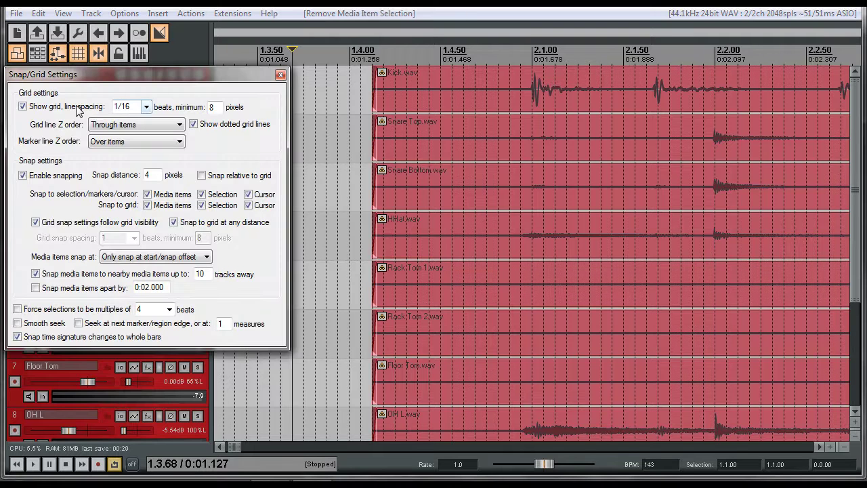
pyautogui.click(146, 108)
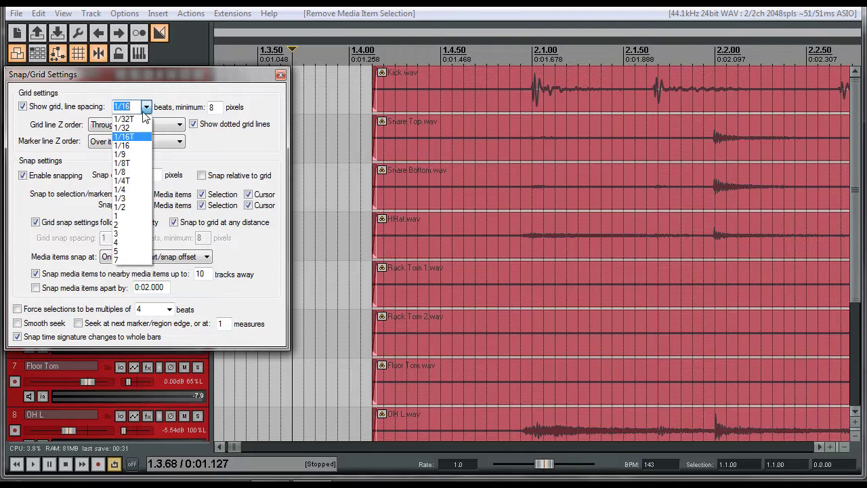
pyautogui.click(135, 145)
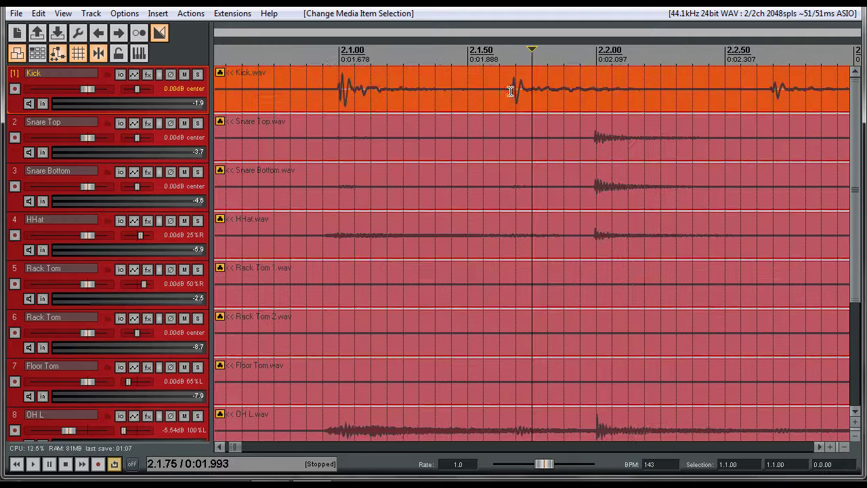
# Split all tracks with a crossfade at the first kick hit and slip the right-hand pieces
pyautogui.click(502, 90)
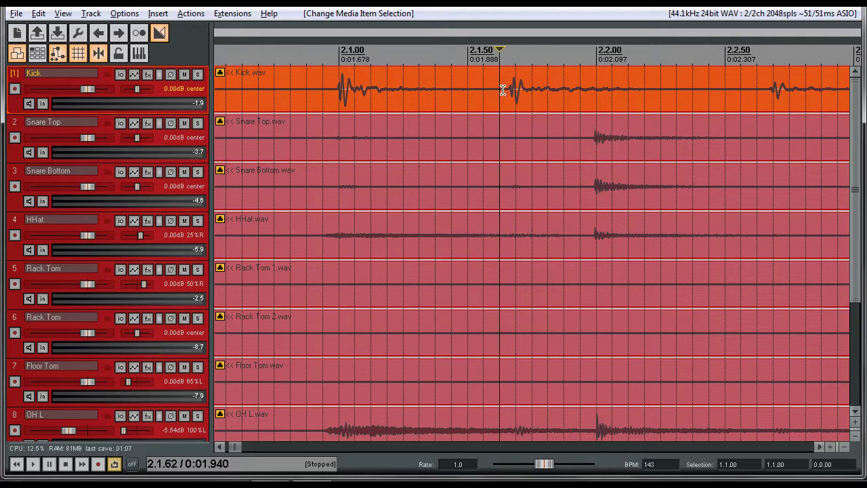
pyautogui.scroll(-3, 503, 90)
pyautogui.scroll(3, 503, 88)
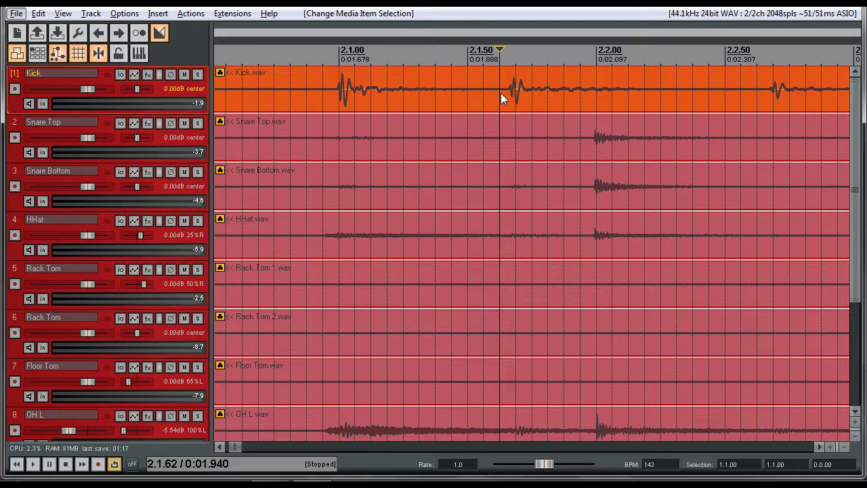
pyautogui.press('s')
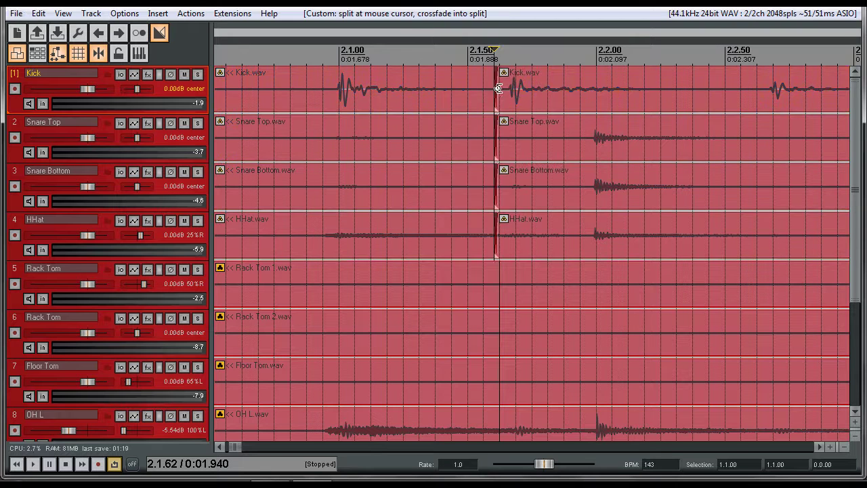
pyautogui.click(506, 93)
pyautogui.moveTo(536, 97); pyautogui.dragTo(534, 96)
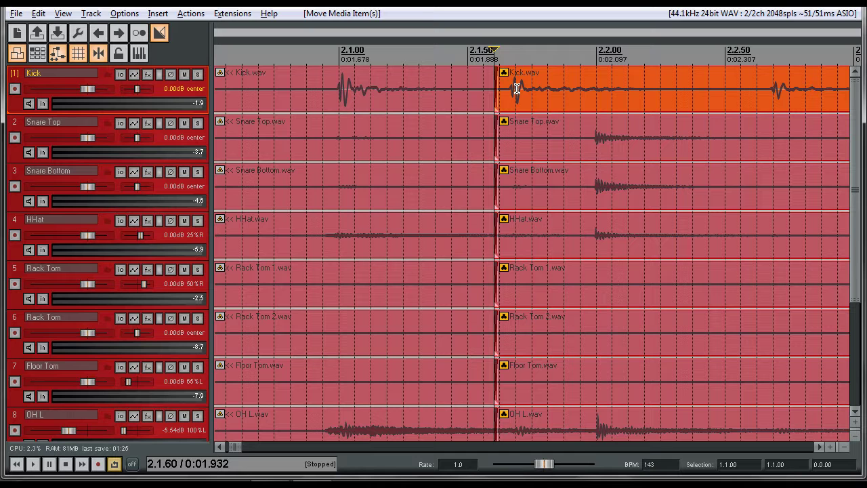
pyautogui.moveTo(517, 89)
pyautogui.mouseDown()
pyautogui.moveTo(533, 95)
pyautogui.moveTo(563, 87)
pyautogui.moveTo(524, 99)
pyautogui.mouseUp()
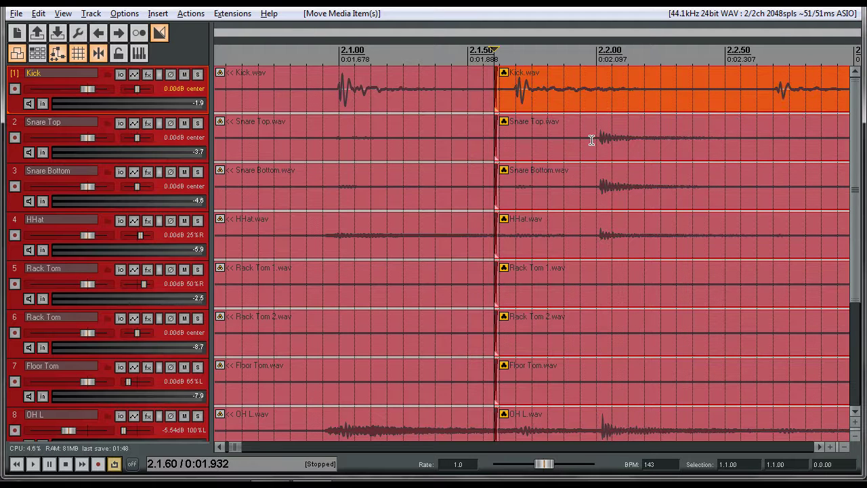
# Split all tracks at the snare hit near 2.1.97 and the kick hit at 2.3.62
pyautogui.press('s')
pyautogui.click(617, 140)
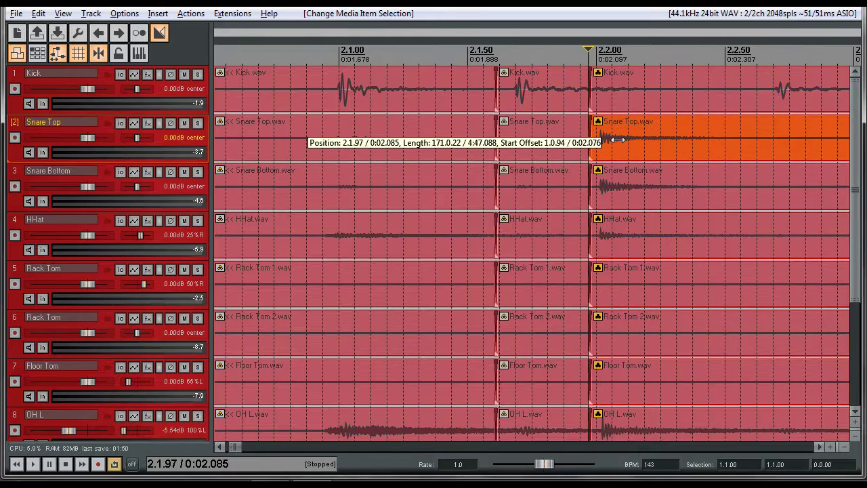
pyautogui.moveTo(616, 140); pyautogui.dragTo(616, 139)
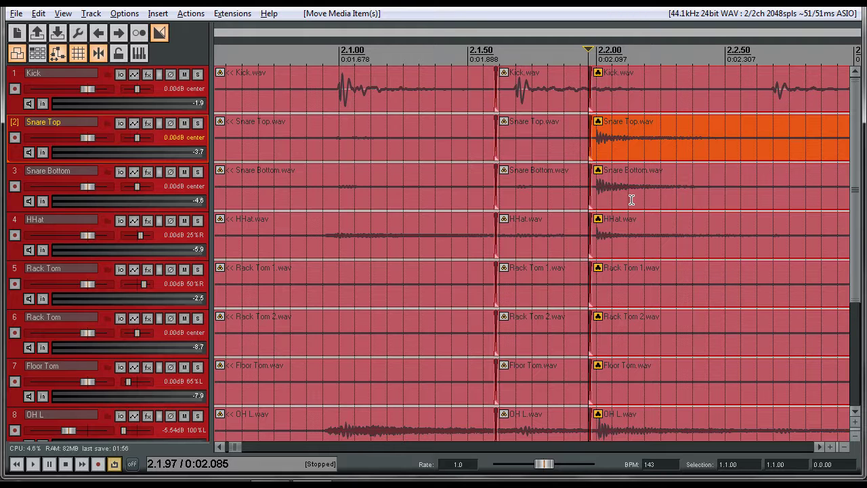
pyautogui.press('s')
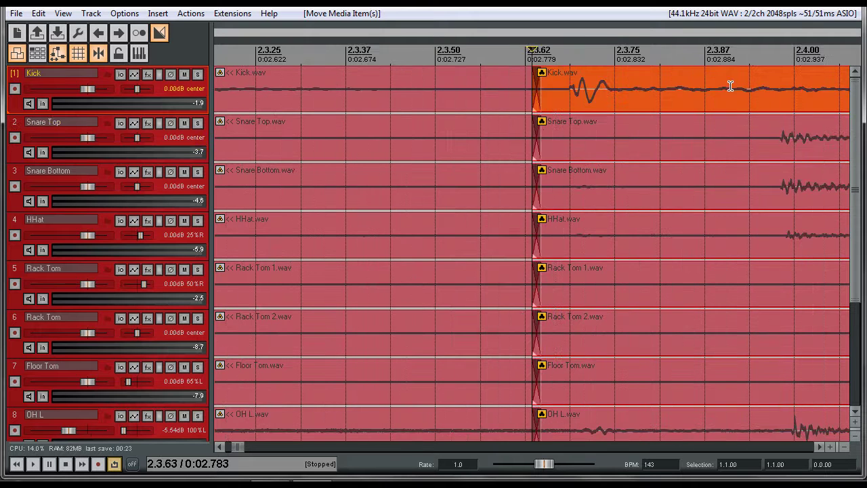
pyautogui.scroll(3, 721, 90)
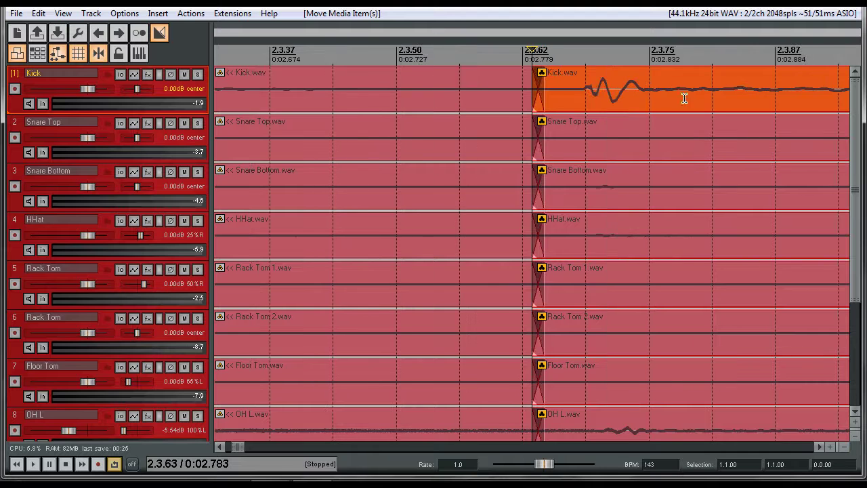
pyautogui.scroll(3, 607, 94)
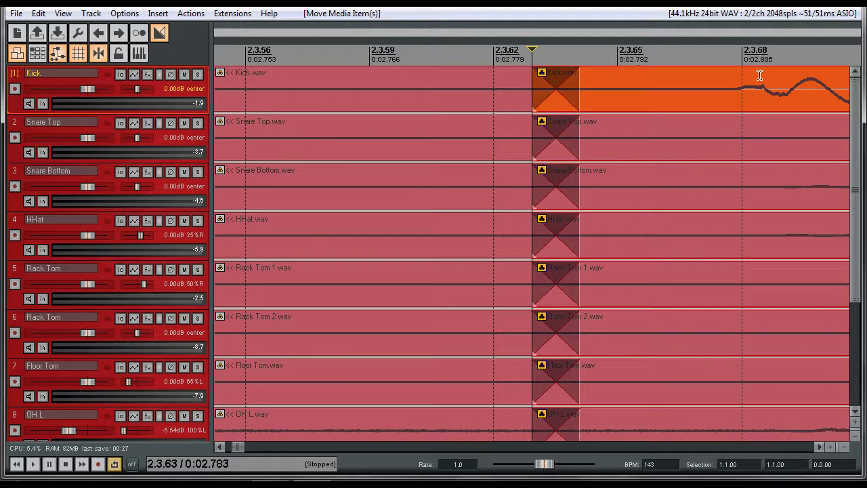
pyautogui.scroll(-1, 748, 87)
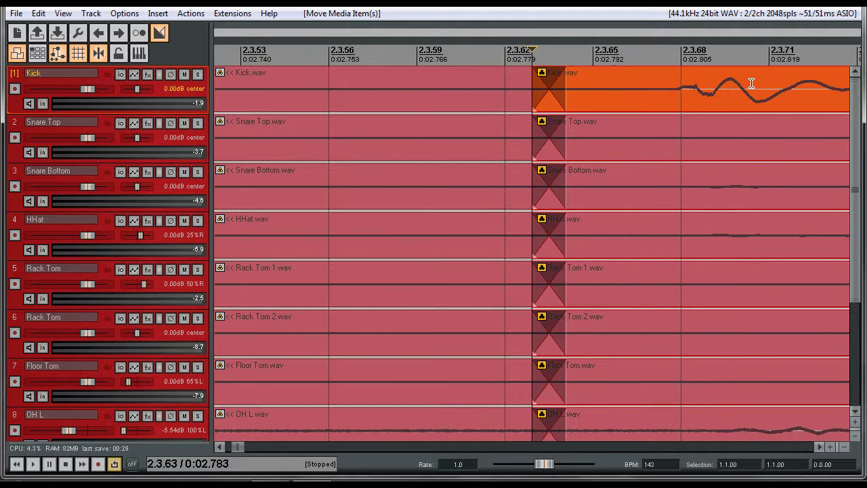
pyautogui.scroll(-3, 719, 87)
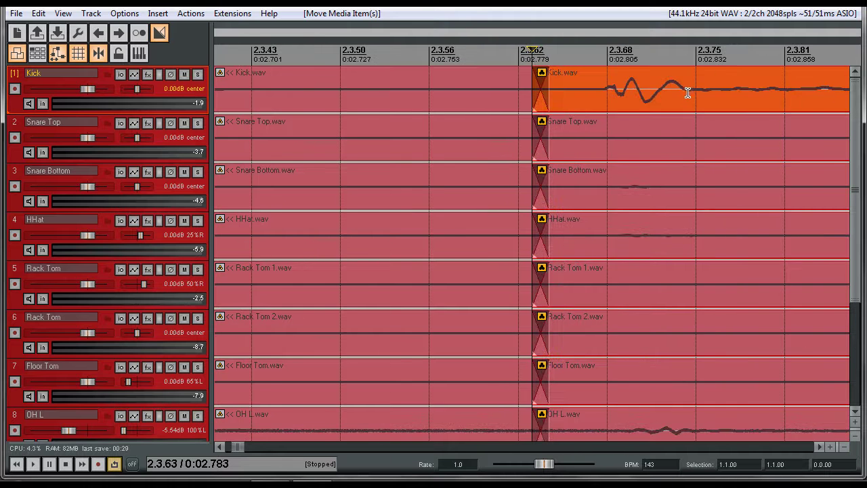
pyautogui.scroll(2, 621, 85)
pyautogui.scroll(2, 680, 88)
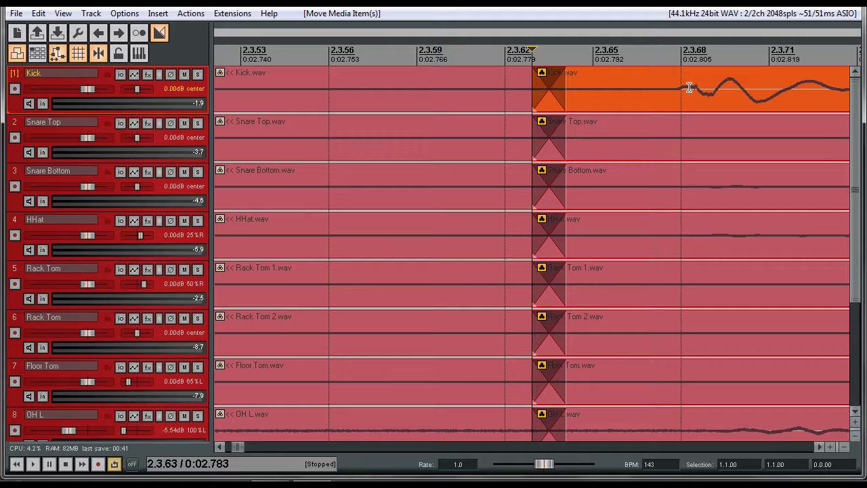
pyautogui.scroll(-4, 677, 88)
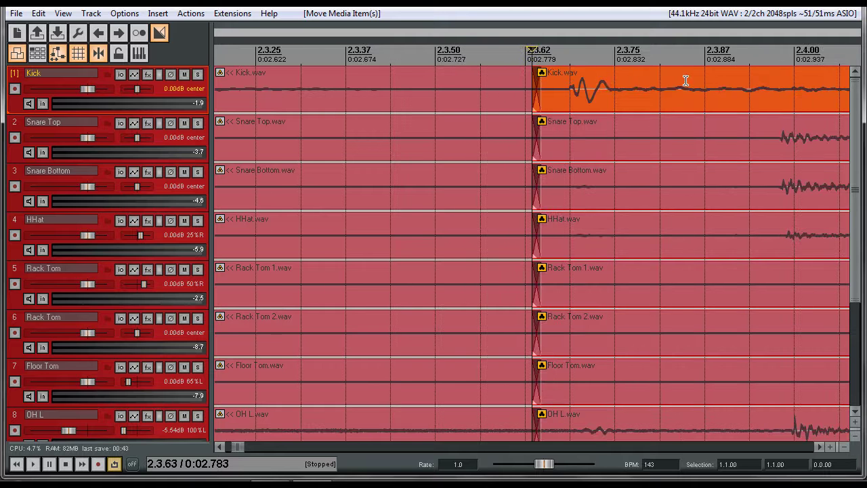
pyautogui.scroll(-2, 635, 85)
pyautogui.scroll(-1, 627, 92)
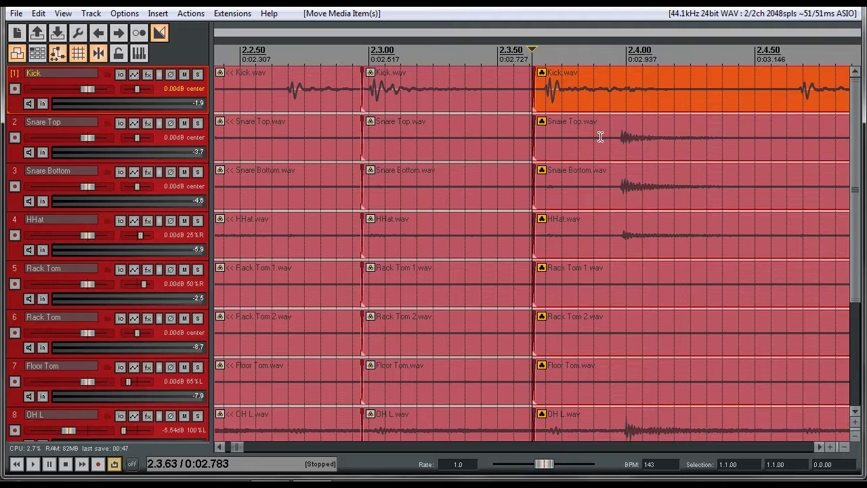
pyautogui.scroll(5, 600, 137)
# Slip the Kick audio slightly earlier and adjust the grouped pieces at the Snare Top hit
pyautogui.moveTo(652, 90); pyautogui.dragTo(634, 103)
pyautogui.scroll(-4, 620, 102)
pyautogui.scroll(-3, 597, 105)
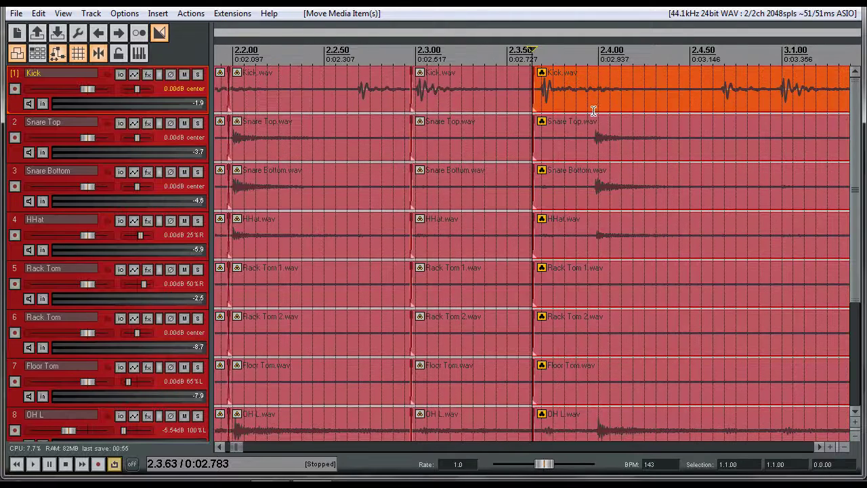
pyautogui.scroll(-2, 583, 111)
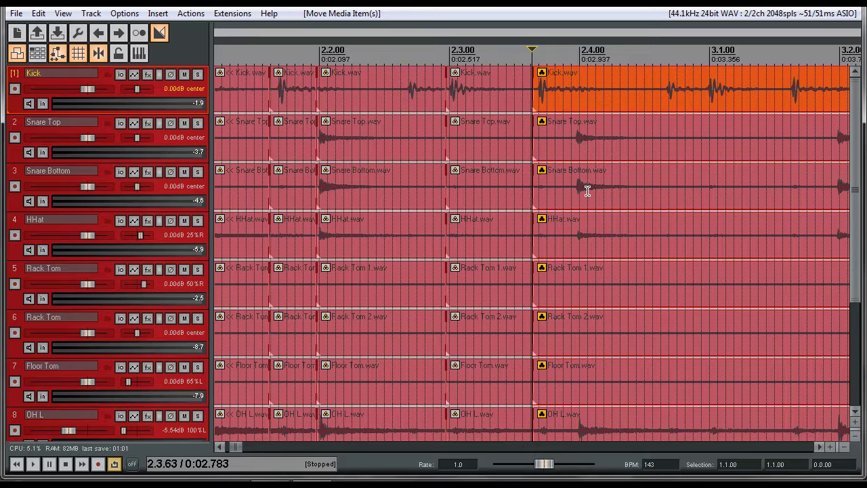
pyautogui.scroll(-3, 527, 264)
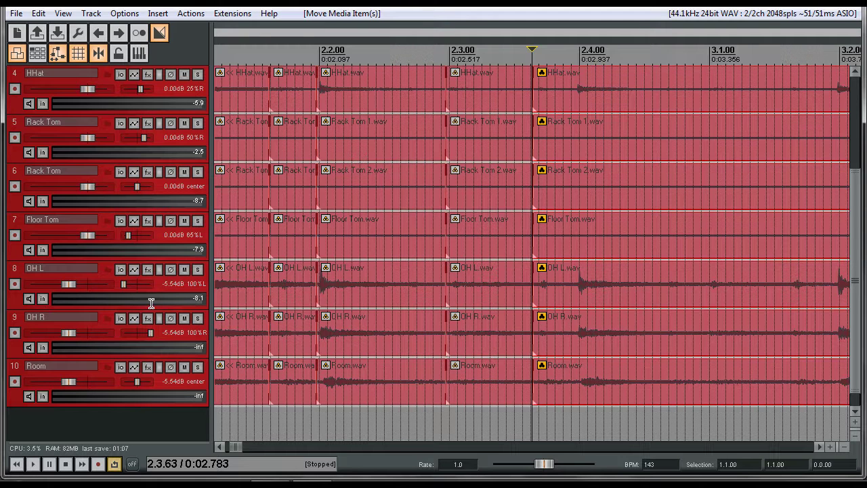
pyautogui.scroll(3, 197, 223)
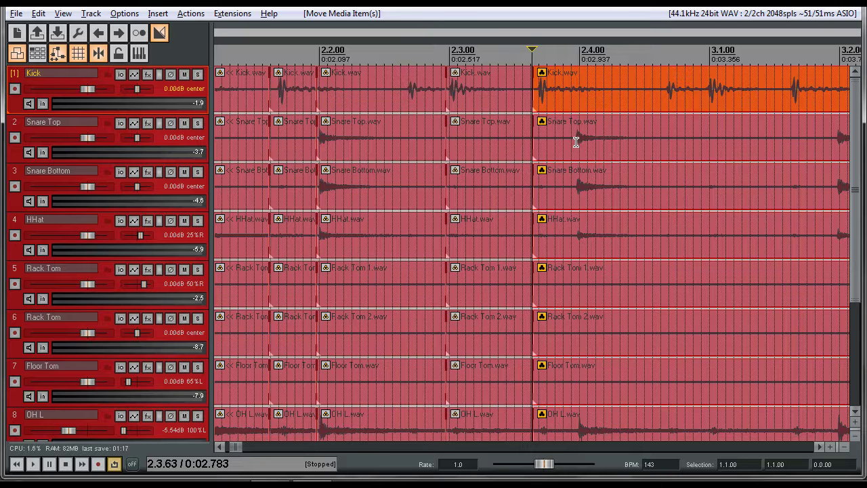
pyautogui.moveTo(571, 140); pyautogui.dragTo(601, 143)
# Play the edited drum tracks back from near 1.4.50
pyautogui.scroll(-4, 600, 134)
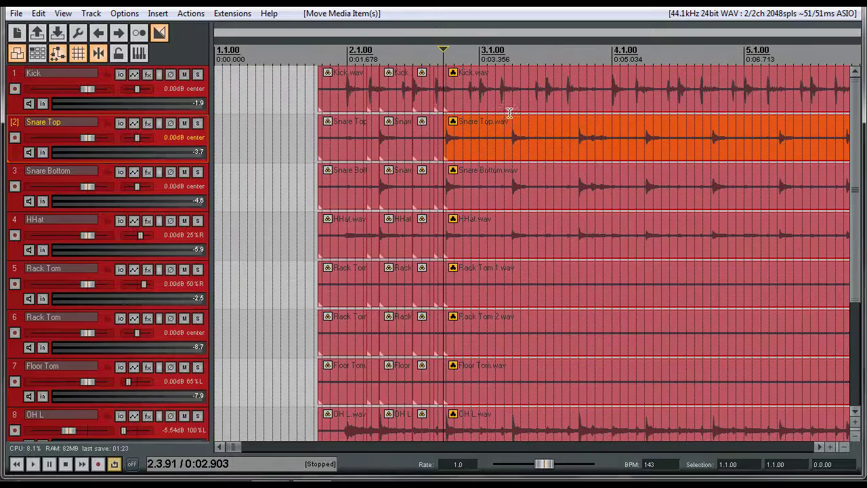
pyautogui.click(329, 54)
pyautogui.press('space')
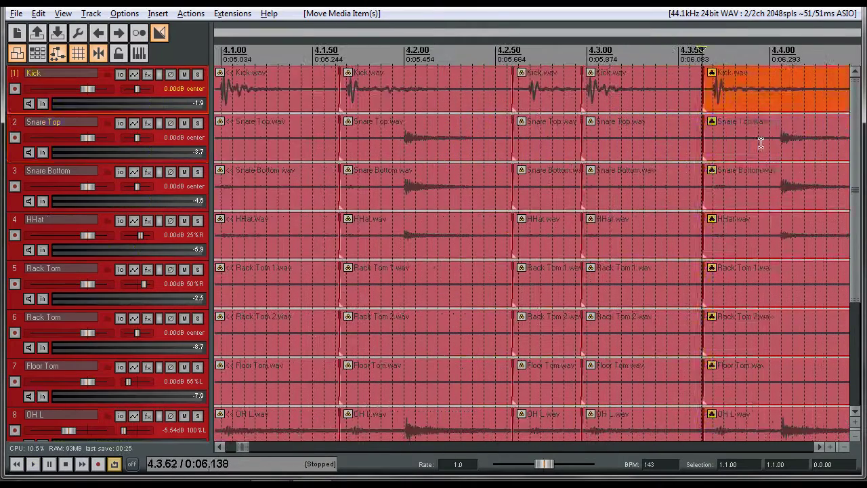
# Split all tracks at the hits at 4.3.96, 4.4.52 and 4.4.96
pyautogui.press('s')
pyautogui.click(776, 158)
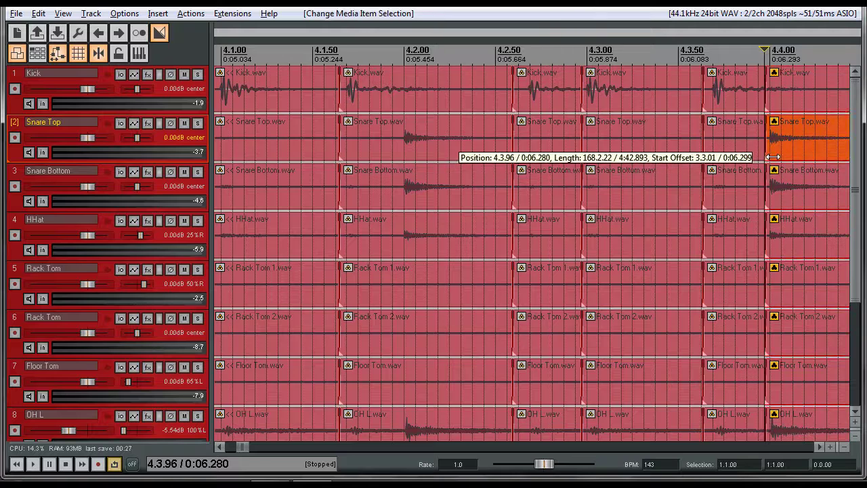
pyautogui.hscroll(3, 675, 126)
pyautogui.hscroll(2, 676, 126)
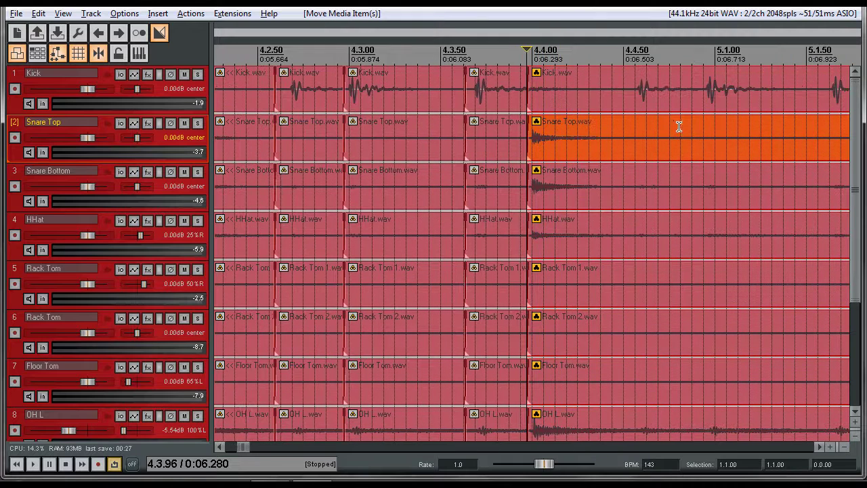
pyautogui.press('s')
pyautogui.click(630, 93)
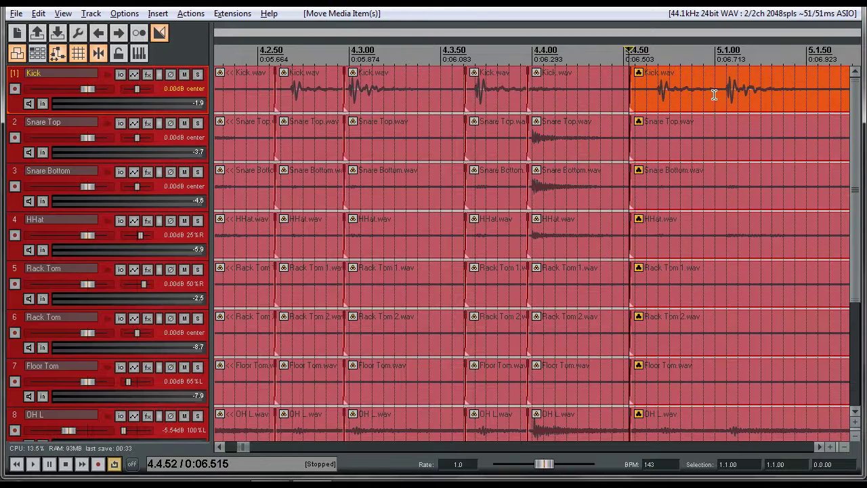
pyautogui.press('s')
pyautogui.click(717, 95)
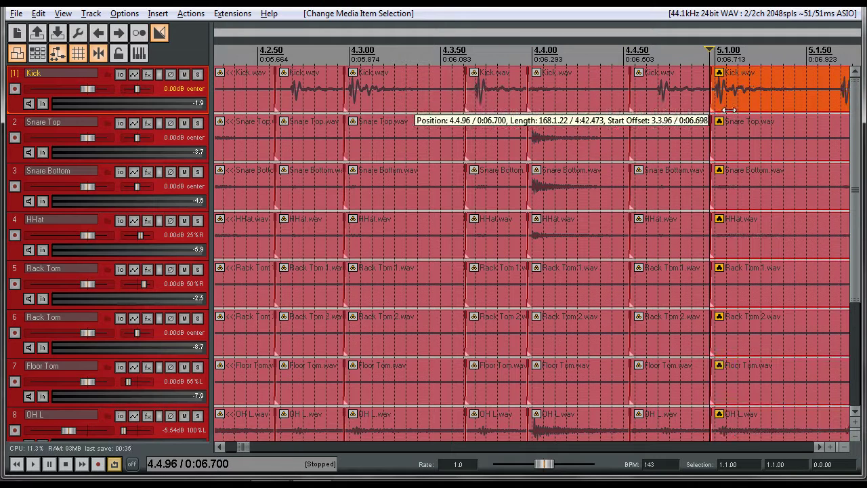
pyautogui.click(729, 110)
pyautogui.hscroll(6, 724, 111)
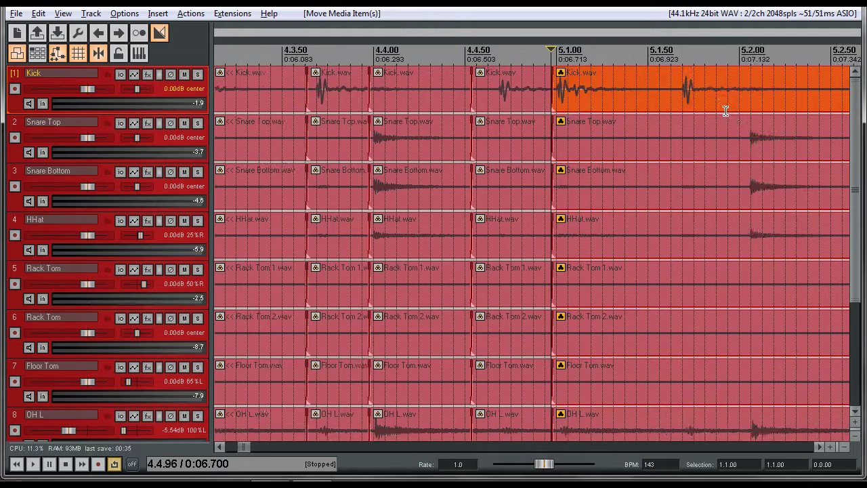
# Split all tracks at the kick hit at 5.1.63 and the snare hit at 5.1.97
pyautogui.press('s')
pyautogui.click(677, 99)
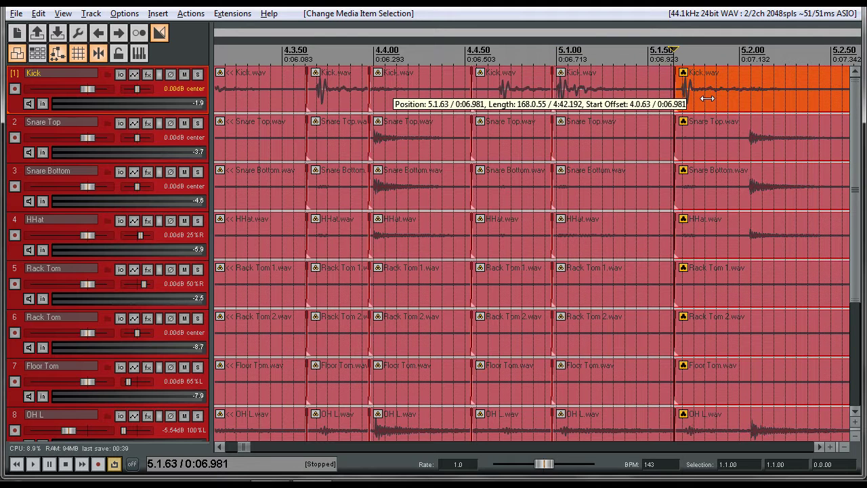
pyautogui.click(707, 99)
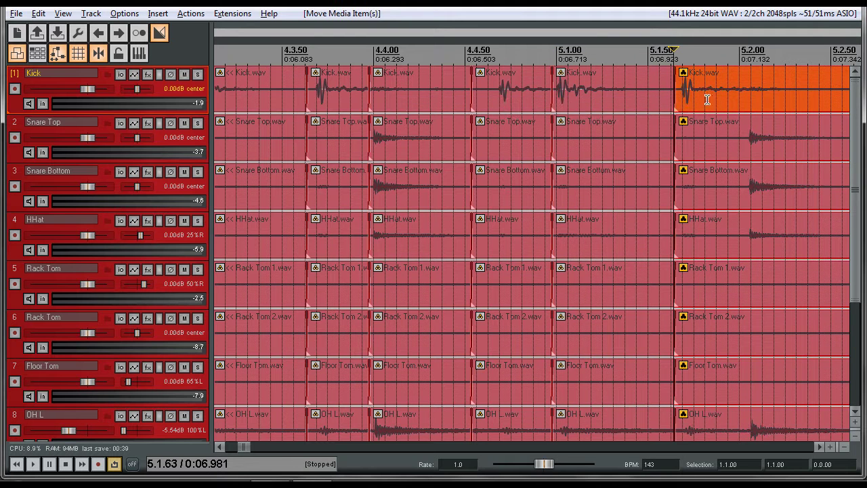
pyautogui.press('s')
pyautogui.click(738, 139)
pyautogui.click(707, 152)
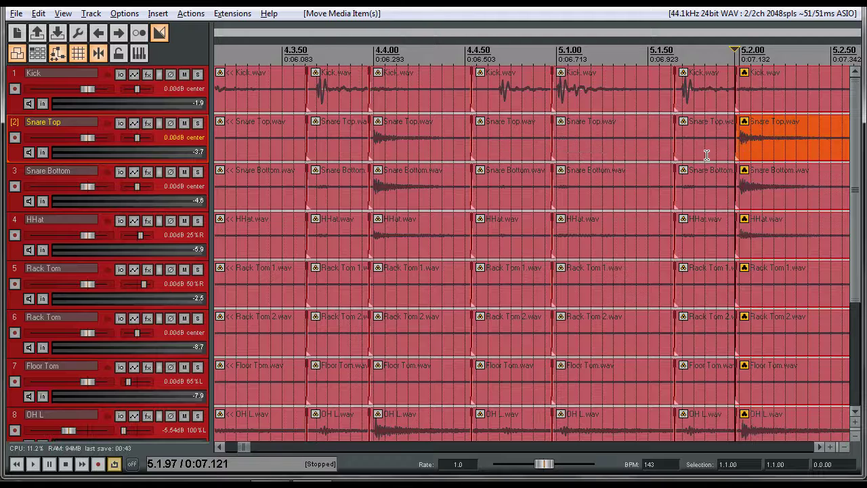
pyautogui.hscroll(3, 708, 154)
pyautogui.hscroll(2, 700, 157)
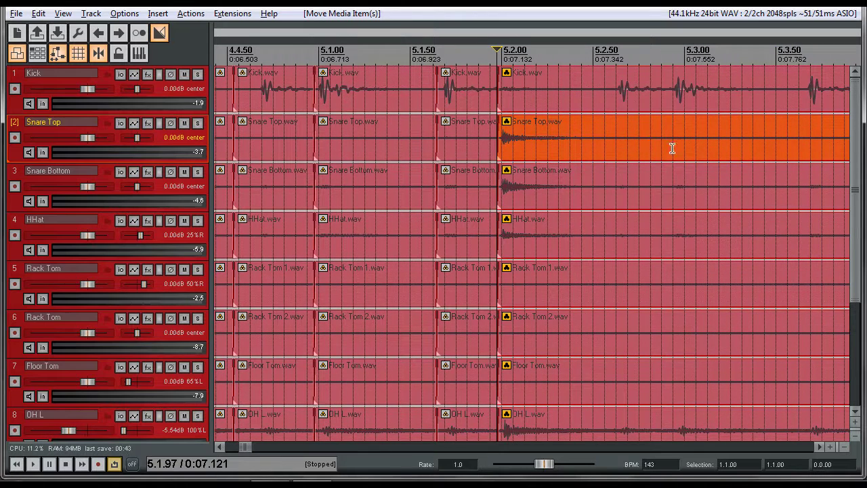
# Split at the next two kick hits, nudging the new Kick piece's start slightly left
pyautogui.press('s')
pyautogui.click(609, 95)
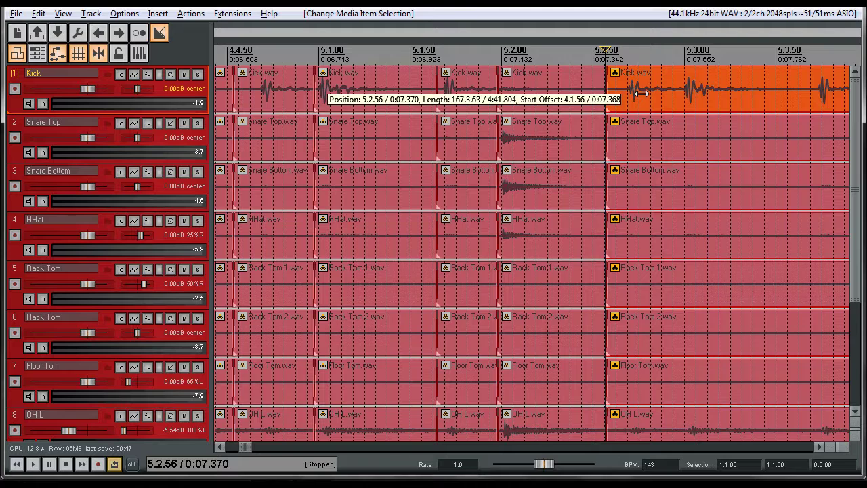
pyautogui.click(639, 95)
pyautogui.hscroll(2, 703, 127)
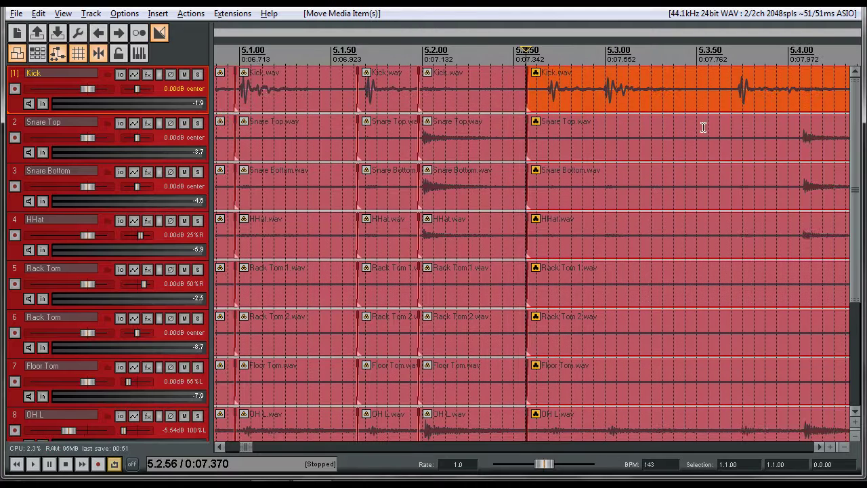
pyautogui.hscroll(2, 685, 131)
pyautogui.click(644, 91)
pyautogui.press('s')
pyautogui.click(674, 99)
pyautogui.moveTo(674, 99); pyautogui.dragTo(667, 103)
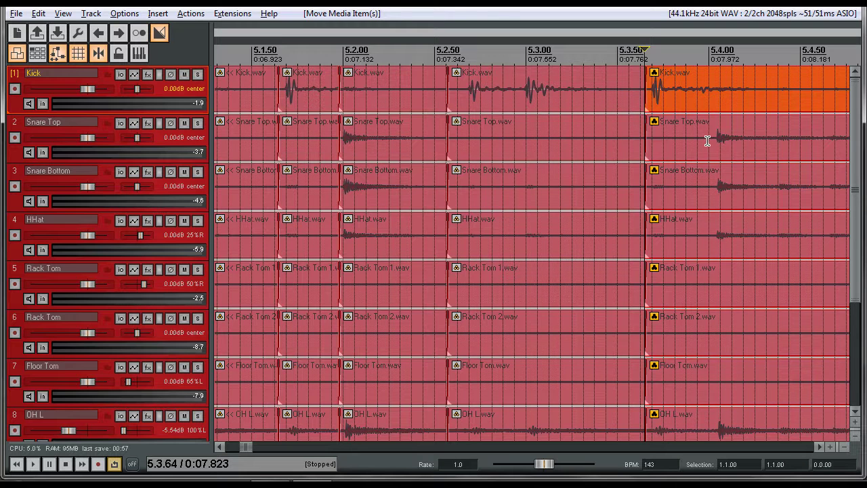
# Split all tracks at the following snare and kick hits up to 6.1.65
pyautogui.press('s')
pyautogui.moveTo(712, 140); pyautogui.dragTo(714, 140)
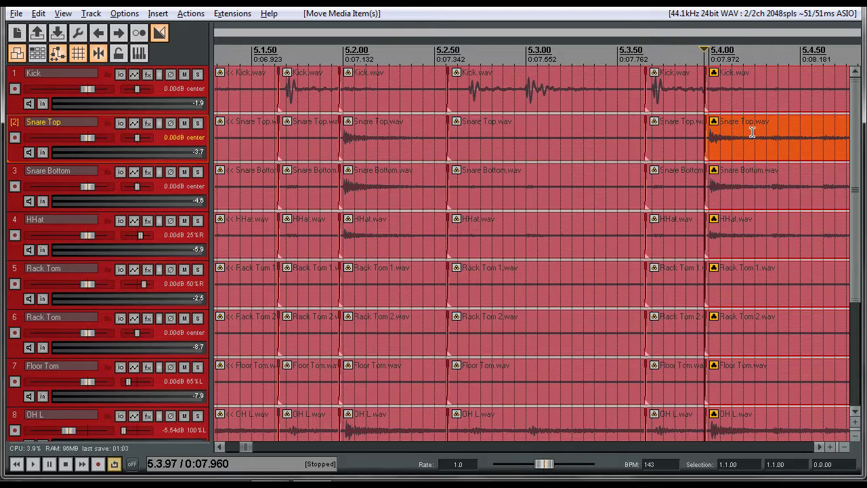
pyautogui.hscroll(4, 736, 138)
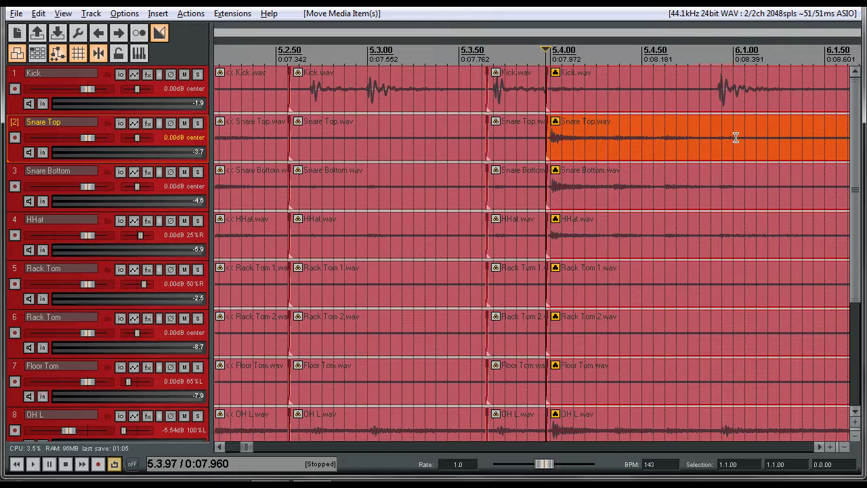
pyautogui.press('s')
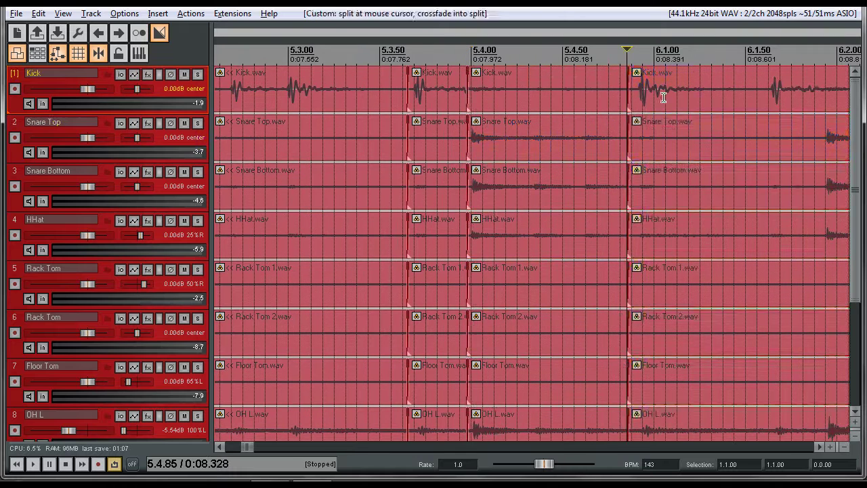
pyautogui.click(684, 95)
pyautogui.click(644, 106)
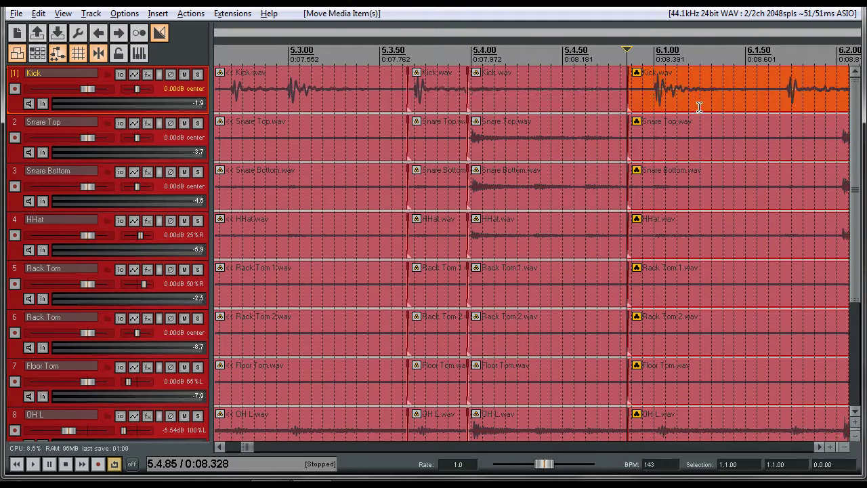
pyautogui.hscroll(4, 702, 107)
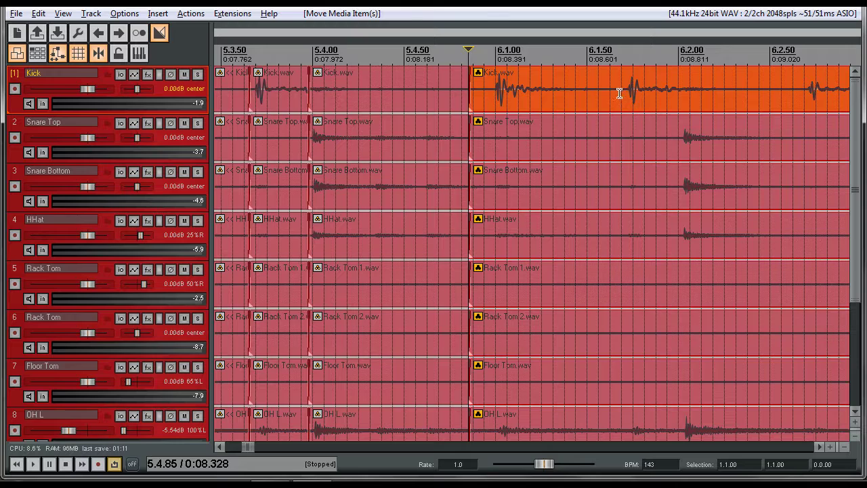
pyautogui.press('s')
pyautogui.click(636, 106)
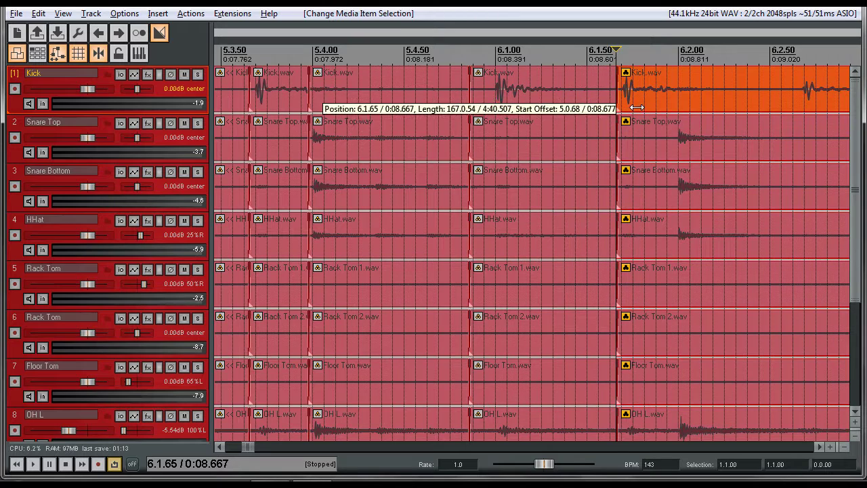
pyautogui.click(637, 107)
pyautogui.scroll(-5, 635, 116)
pyautogui.scroll(-5, 614, 118)
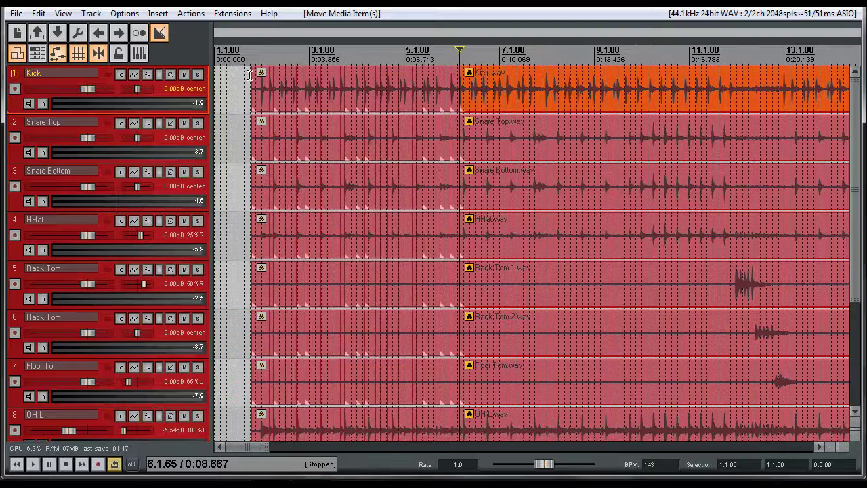
pyautogui.click(249, 53)
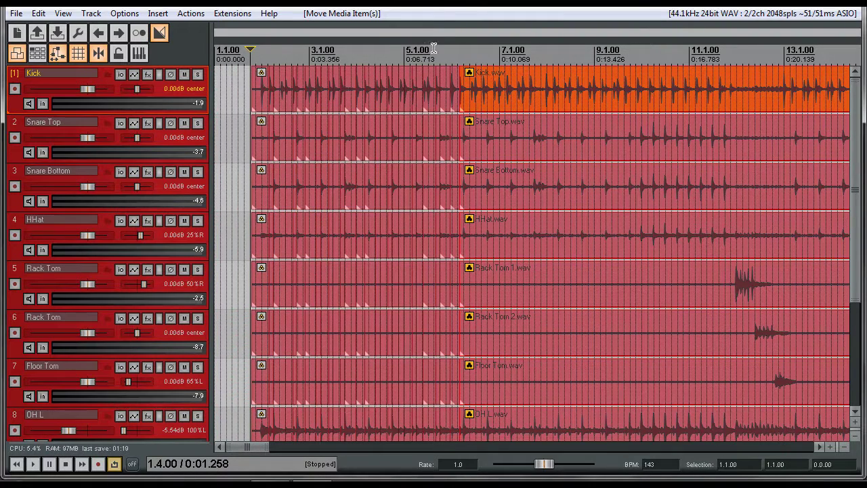
pyautogui.press('space')
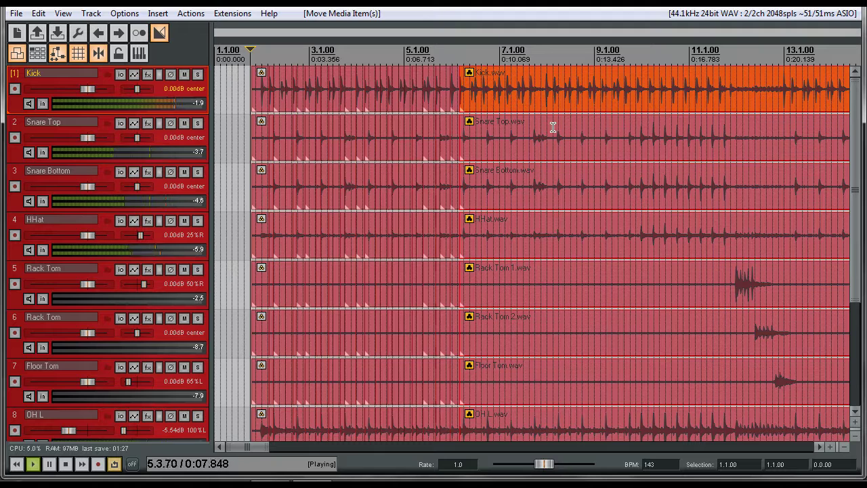
pyautogui.press('space')
pyautogui.click(519, 87)
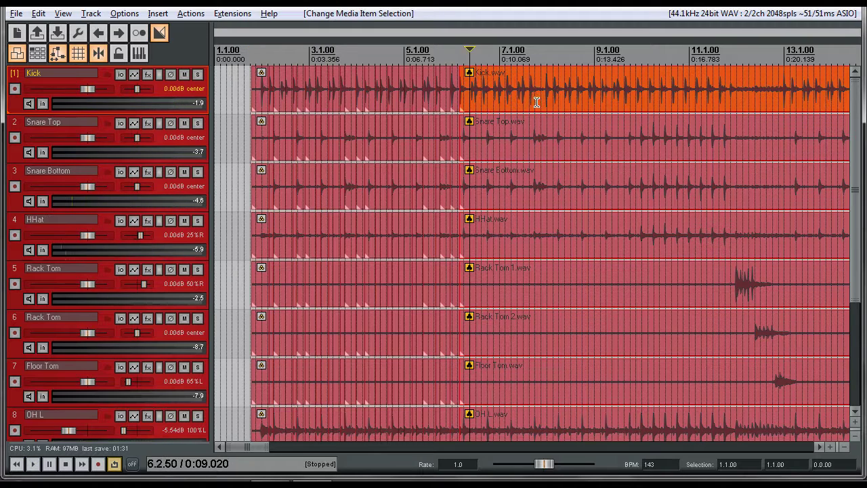
pyautogui.hscroll(3, 536, 101)
pyautogui.hscroll(-3, 528, 106)
pyautogui.click(473, 100)
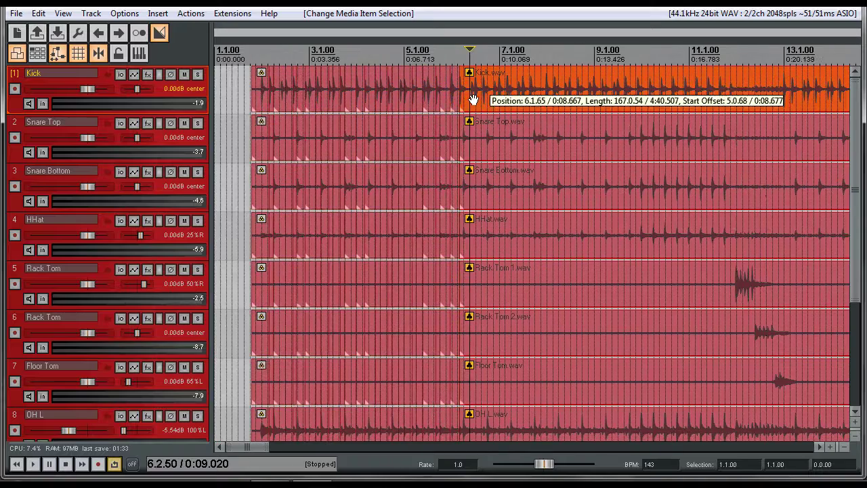
pyautogui.scroll(5, 473, 100)
# Place the edit cursor at 6.2.56, then crossfade-split all tracks at the next kick hit and select the right Kick piece
pyautogui.scroll(3, 474, 91)
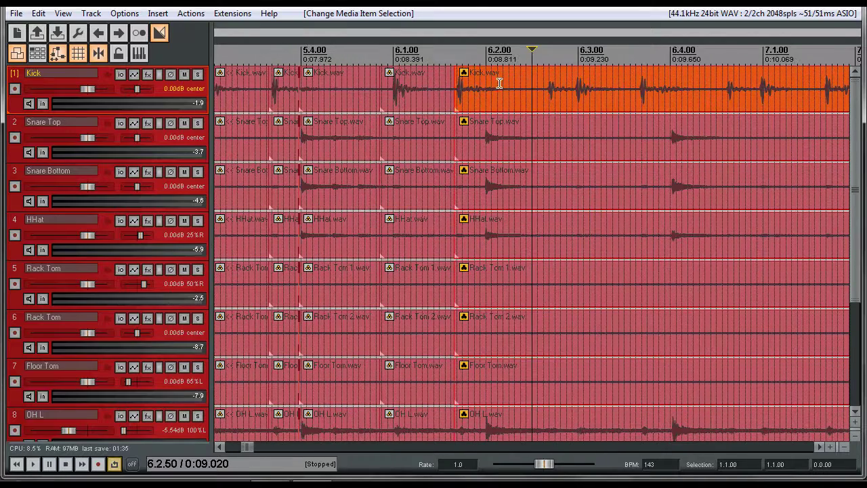
pyautogui.click(539, 95)
pyautogui.scroll(3, 535, 95)
pyautogui.hscroll(2, 532, 93)
pyautogui.hscroll(-2, 535, 93)
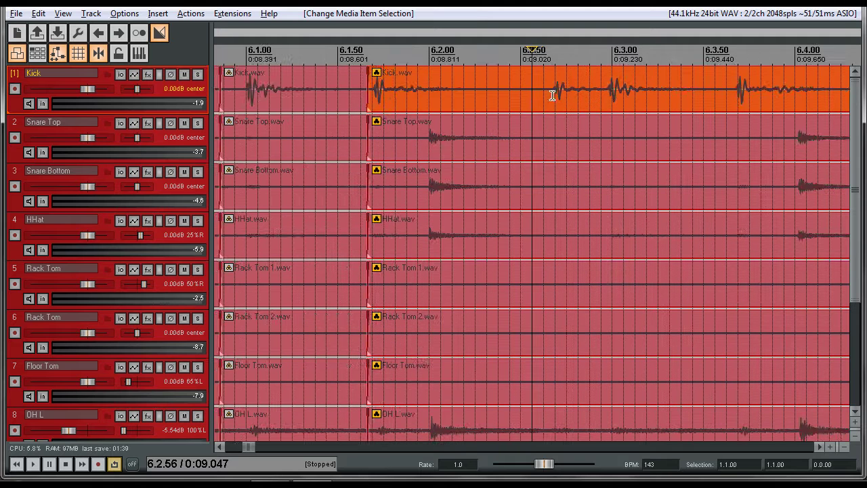
pyautogui.press('s')
pyautogui.moveTo(602, 93); pyautogui.dragTo(631, 91)
# Crossfade-split all drum tracks at the following snare hit and select the new Snare Top piece
pyautogui.hscroll(2, 677, 81)
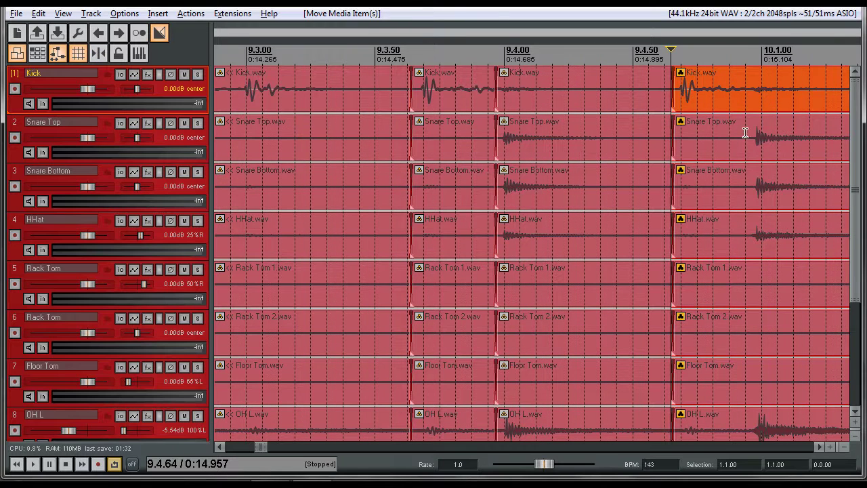
pyautogui.press('s')
pyautogui.click(762, 149)
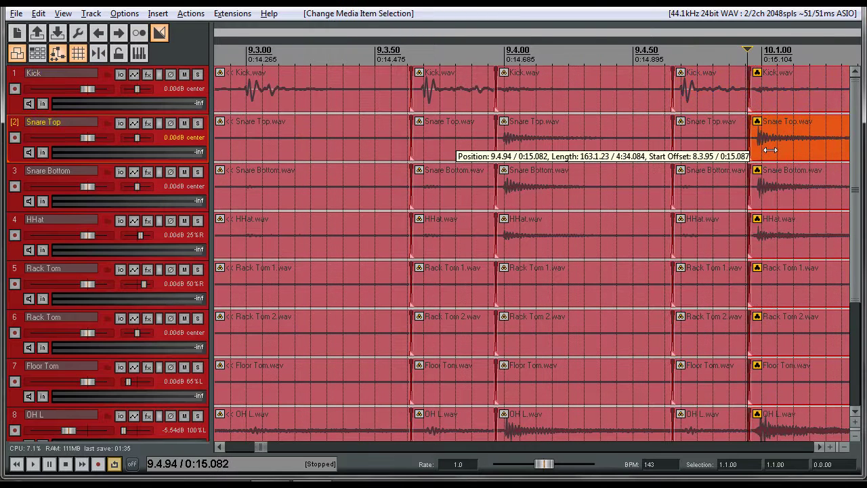
pyautogui.moveTo(770, 149); pyautogui.dragTo(773, 146)
pyautogui.hscroll(6, 772, 147)
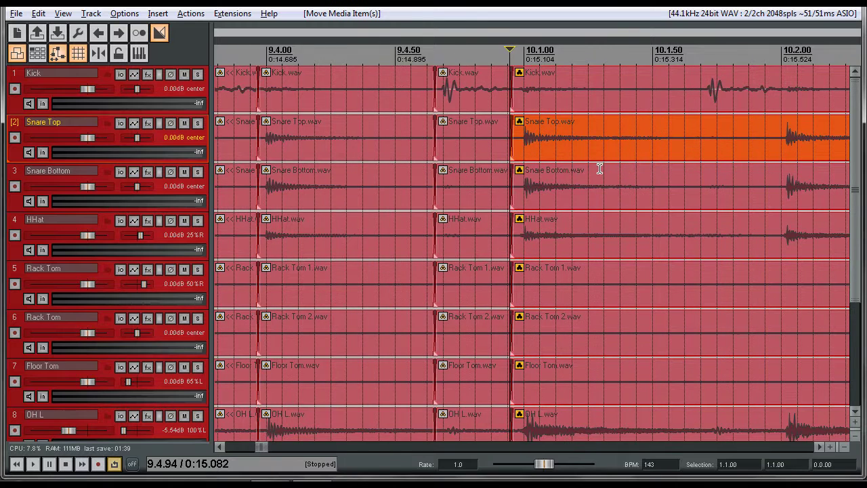
pyautogui.hscroll(4, 599, 169)
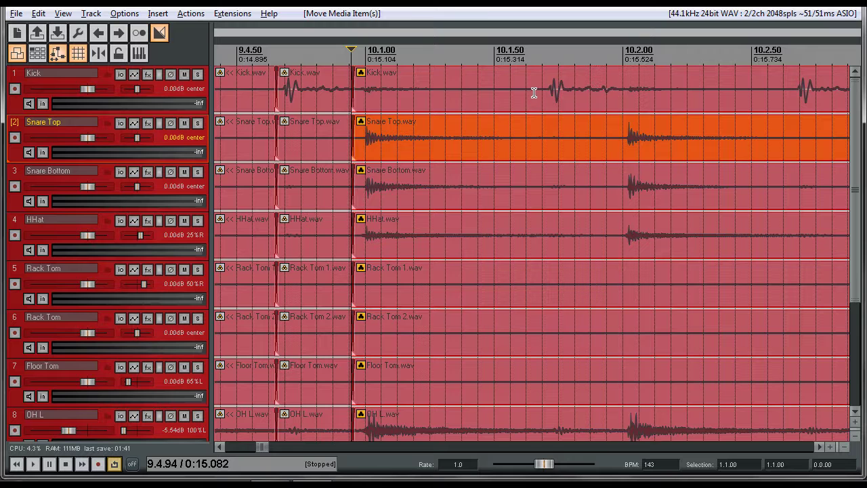
# Crossfade-split all tracks at the next kick, snare and kick hits, selecting each right-hand piece
pyautogui.press('s')
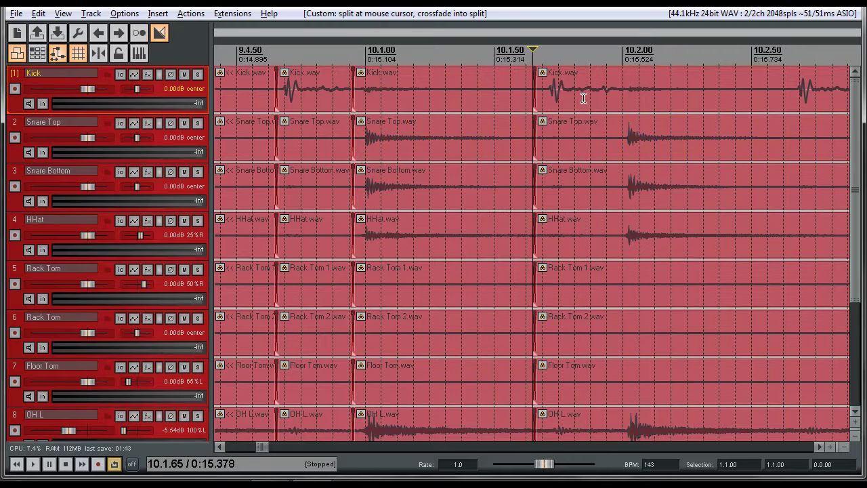
pyautogui.moveTo(584, 99); pyautogui.dragTo(578, 100)
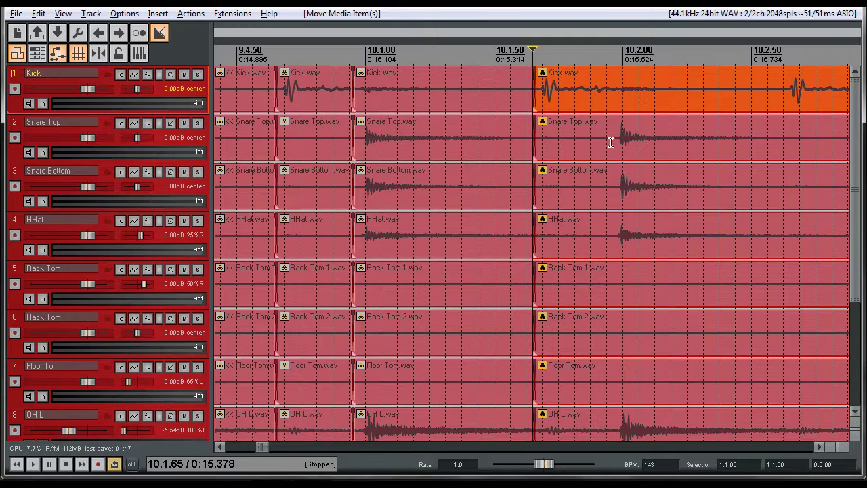
pyautogui.press('s')
pyautogui.moveTo(639, 141); pyautogui.dragTo(651, 143)
pyautogui.hscroll(5, 724, 135)
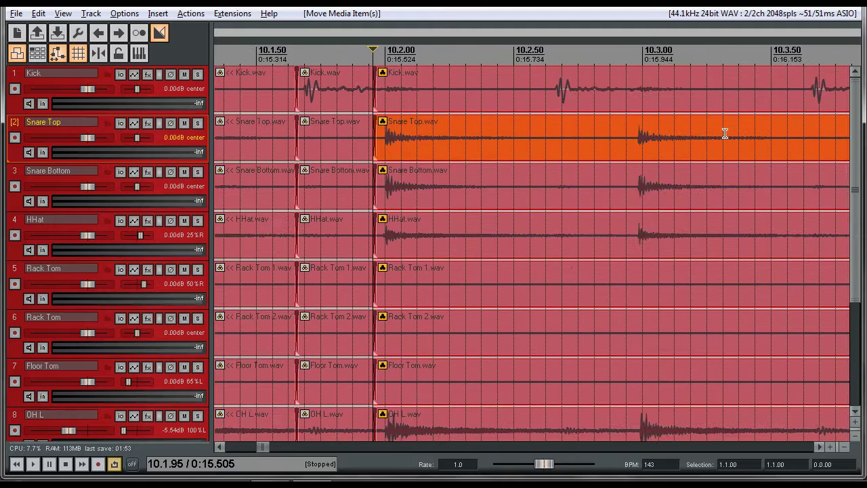
pyautogui.press('s')
pyautogui.click(555, 102)
pyautogui.scroll(-5, 522, 229)
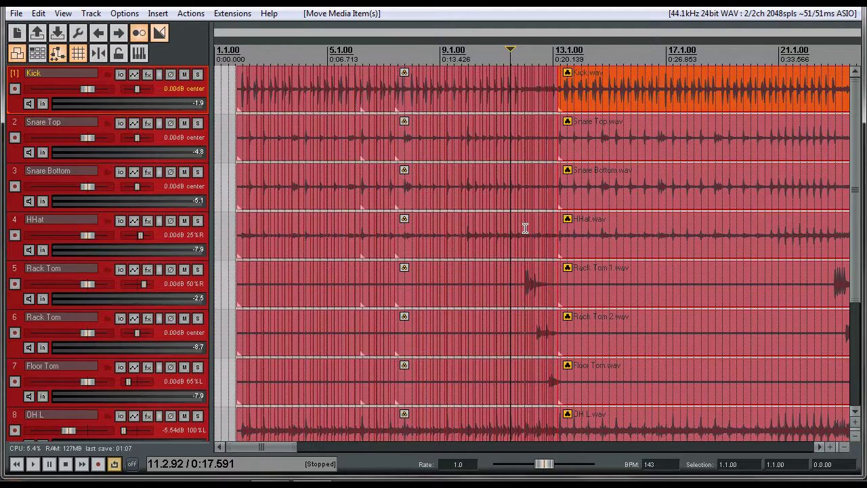